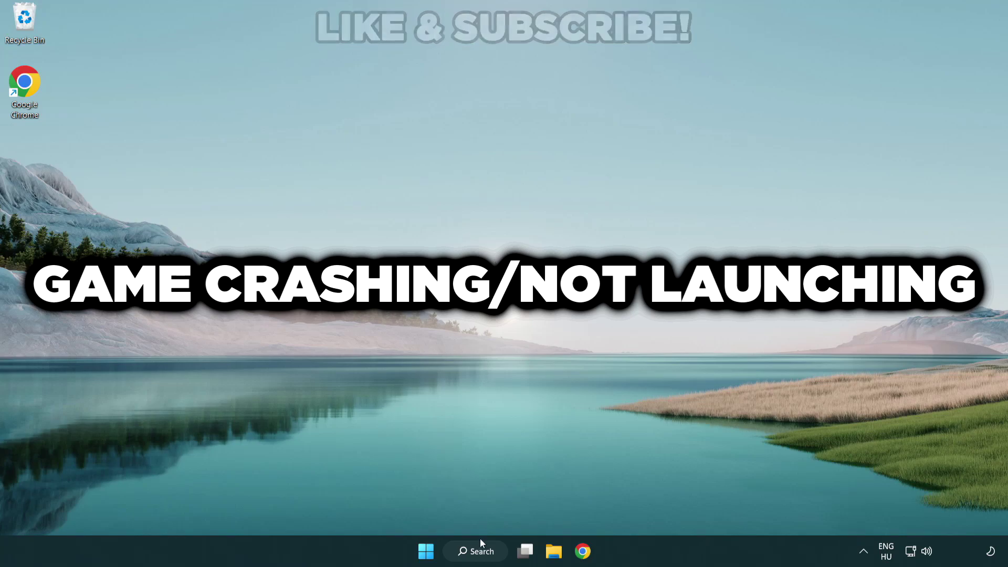
# Search for 'device manager' and launch Device Manager from the best match.
pyautogui.click(485, 556)
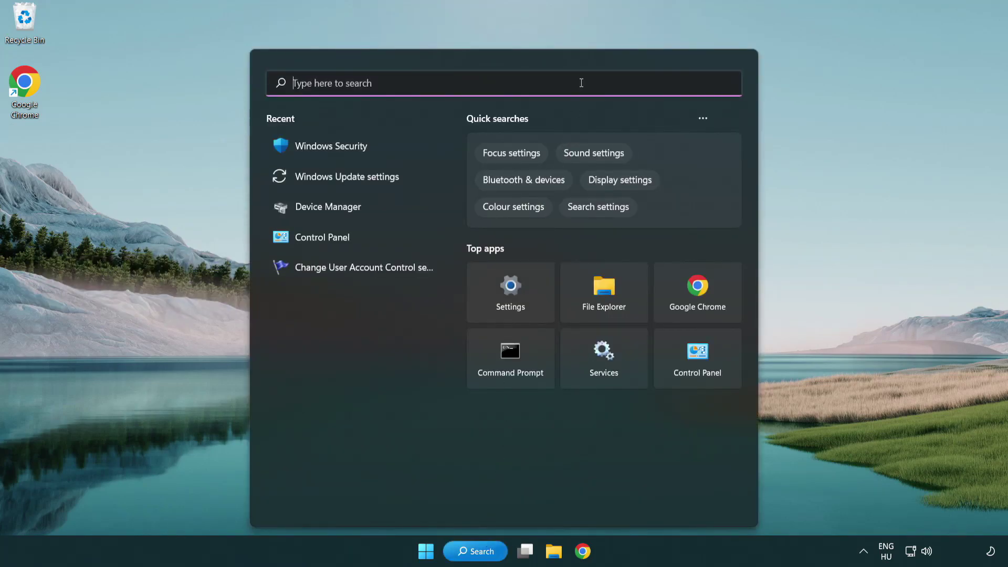
pyautogui.write('device m')
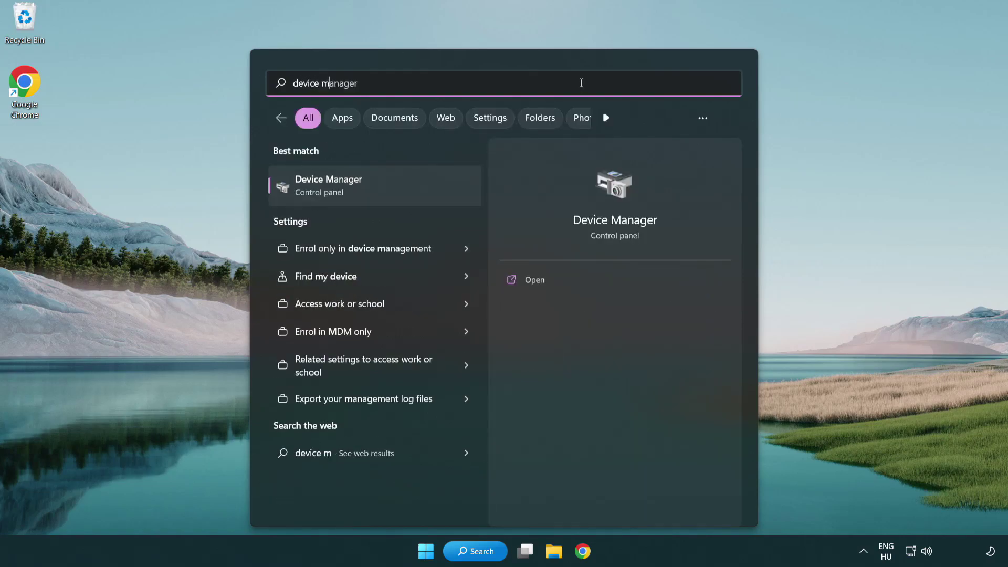
pyautogui.write('anager')
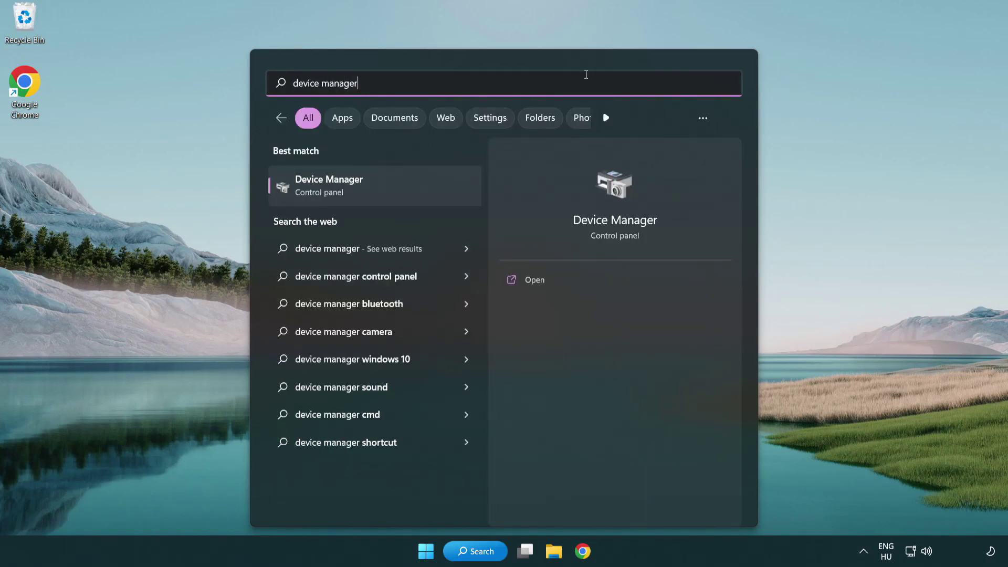
pyautogui.click(403, 190)
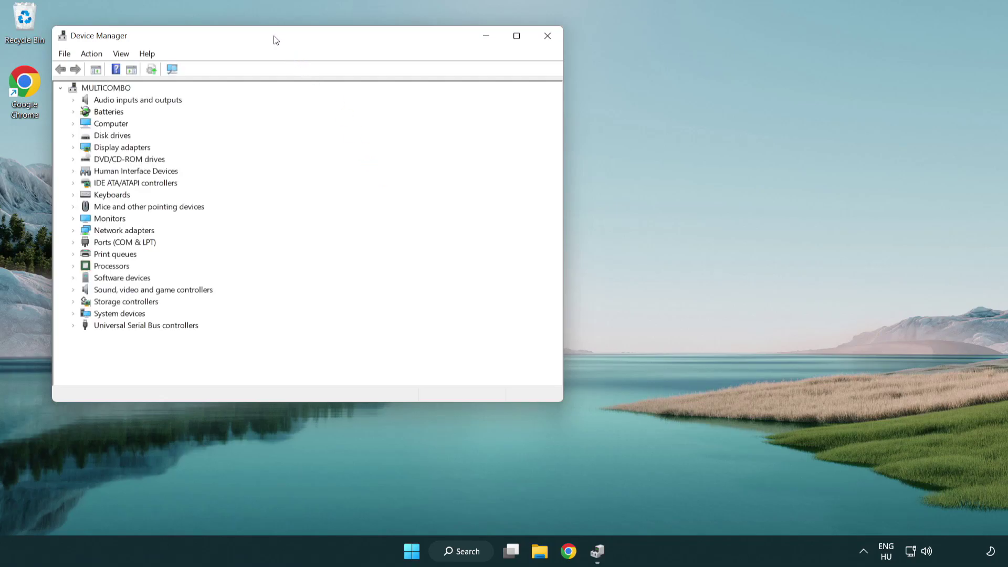
# Expand Display adapters and start Update driver for the VMware SVGA 3D adapter.
pyautogui.moveTo(275, 38); pyautogui.dragTo(443, 101)
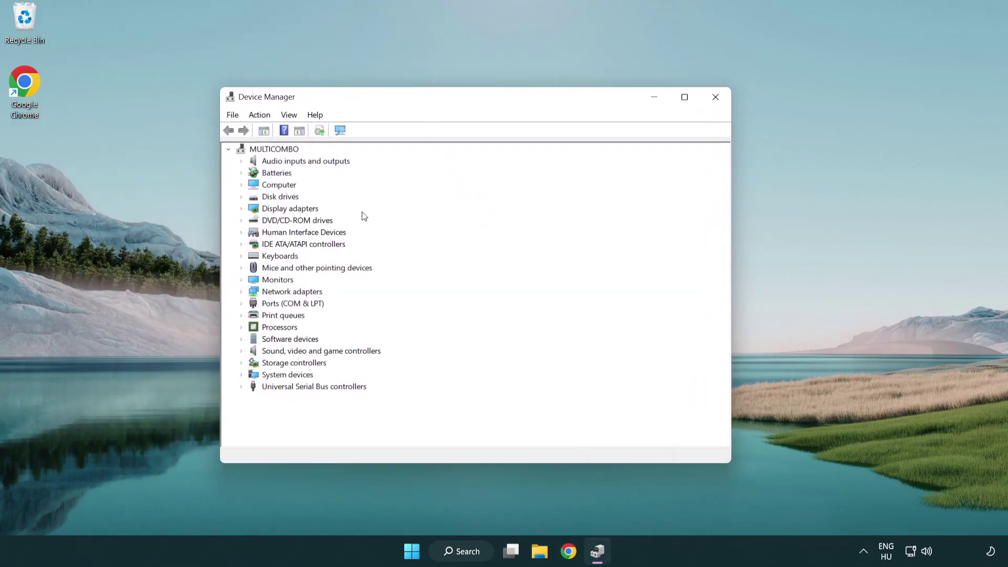
pyautogui.click(279, 211)
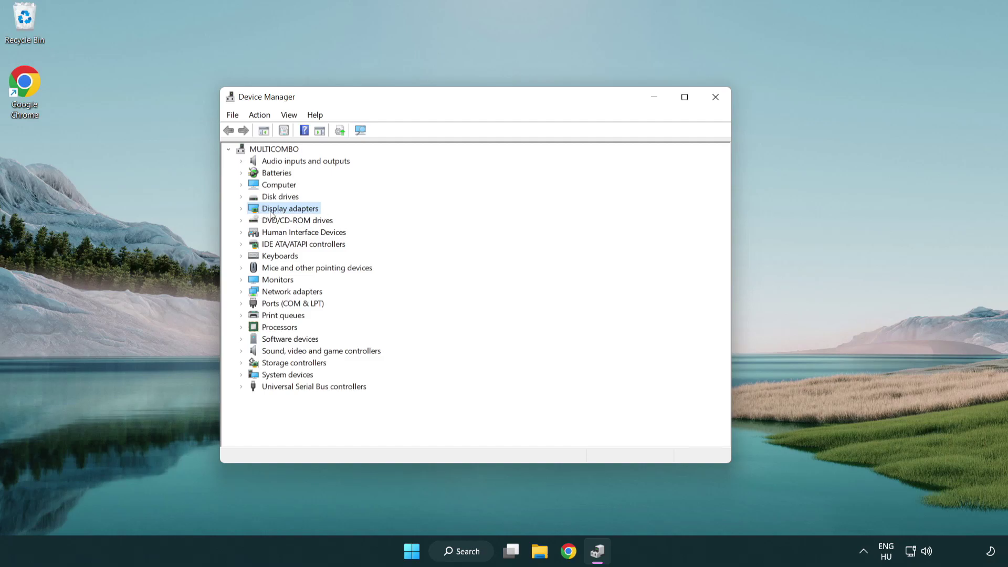
pyautogui.click(241, 209)
pyautogui.click(282, 224)
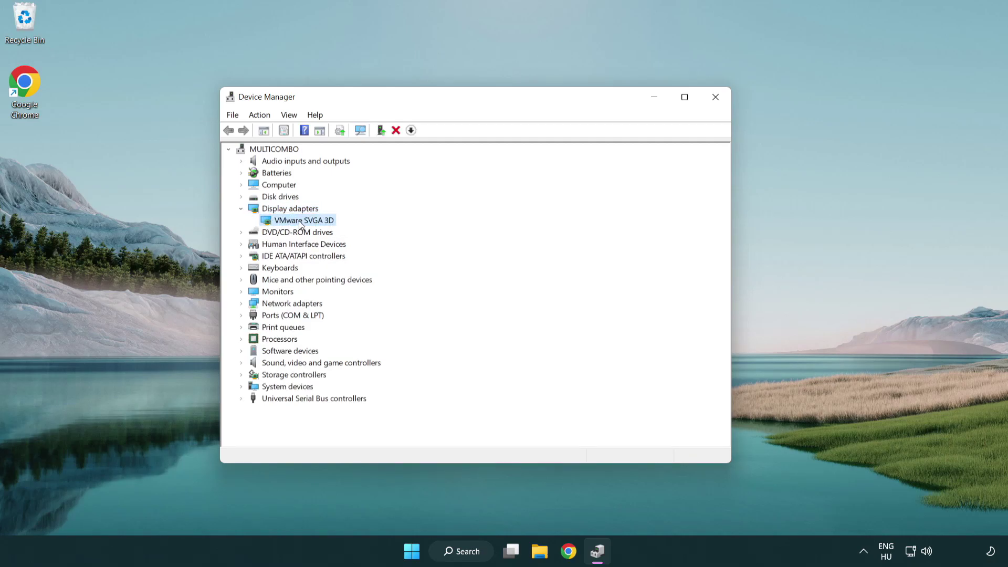
pyautogui.rightClick(299, 223)
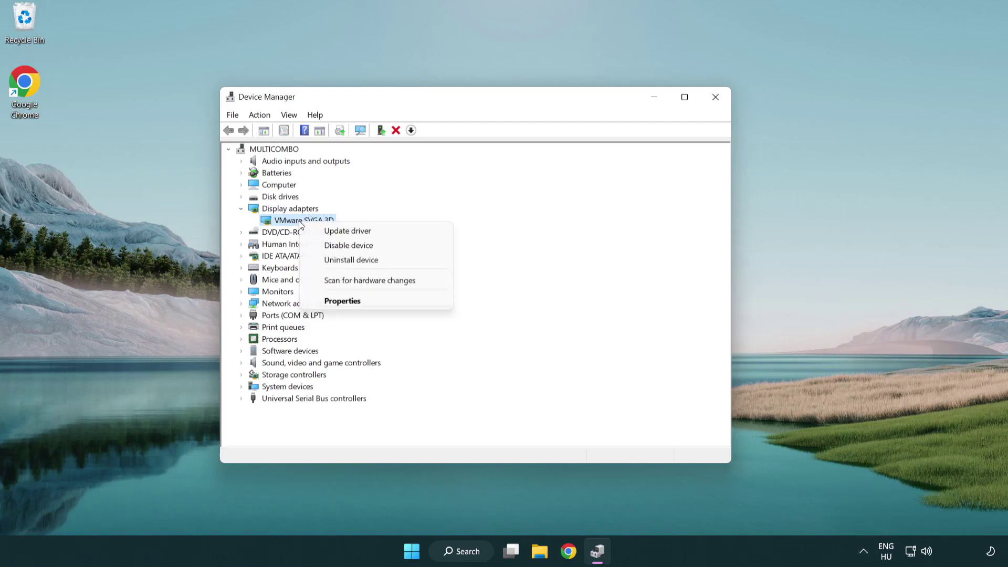
pyautogui.click(397, 232)
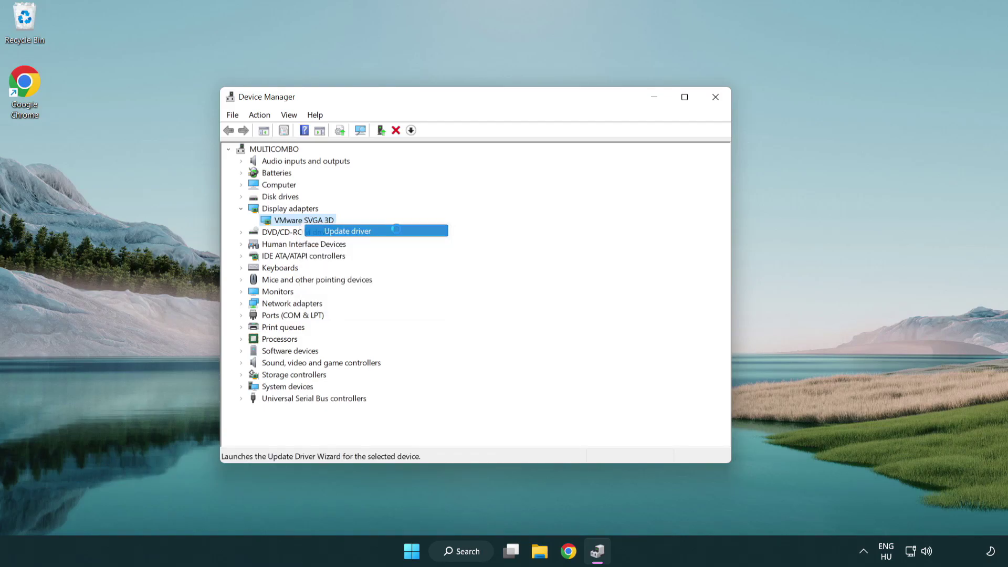
# Search automatically for drivers, confirm the best driver is installed, and dismiss the result.
pyautogui.moveTo(417, 157); pyautogui.dragTo(437, 151)
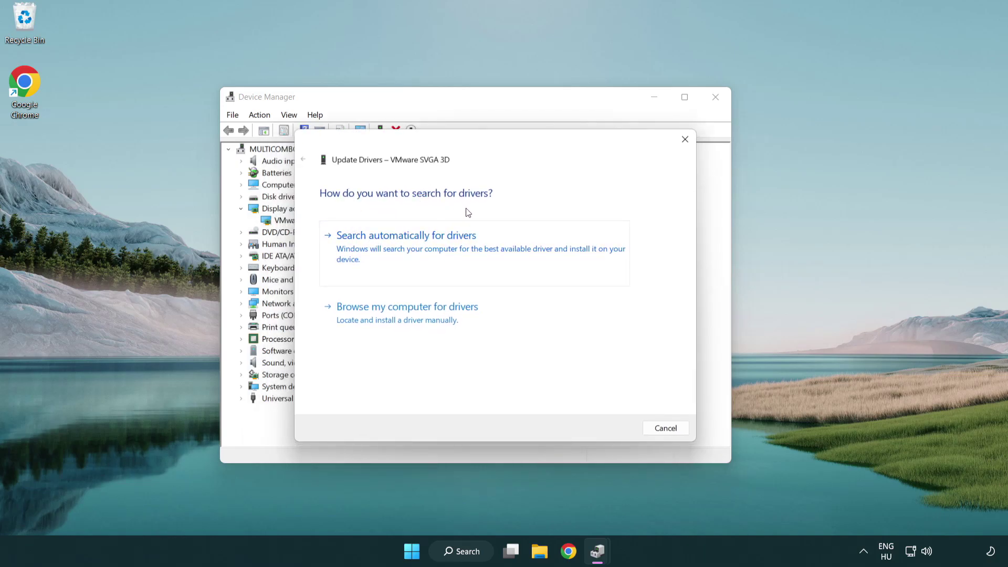
pyautogui.click(443, 245)
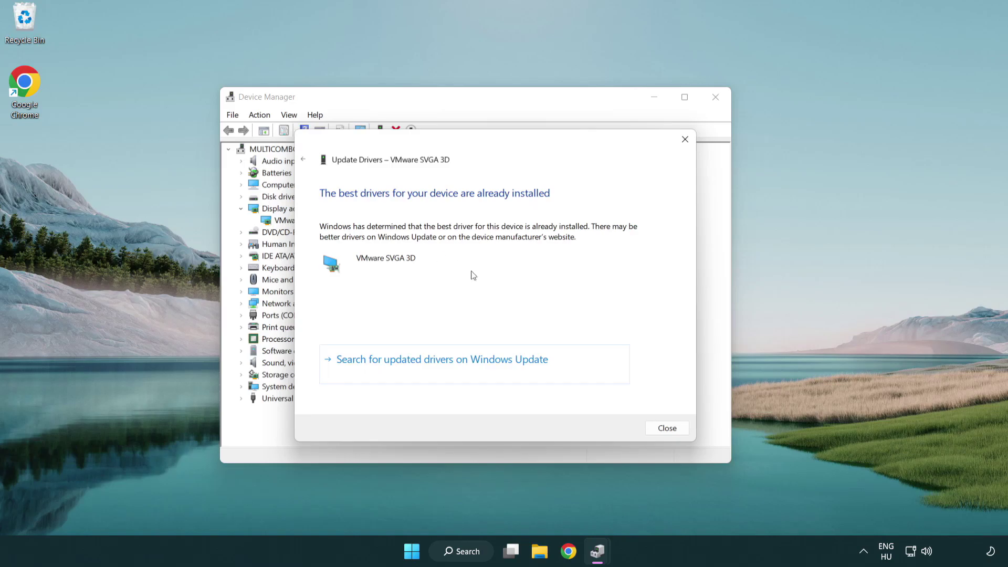
pyautogui.click(669, 431)
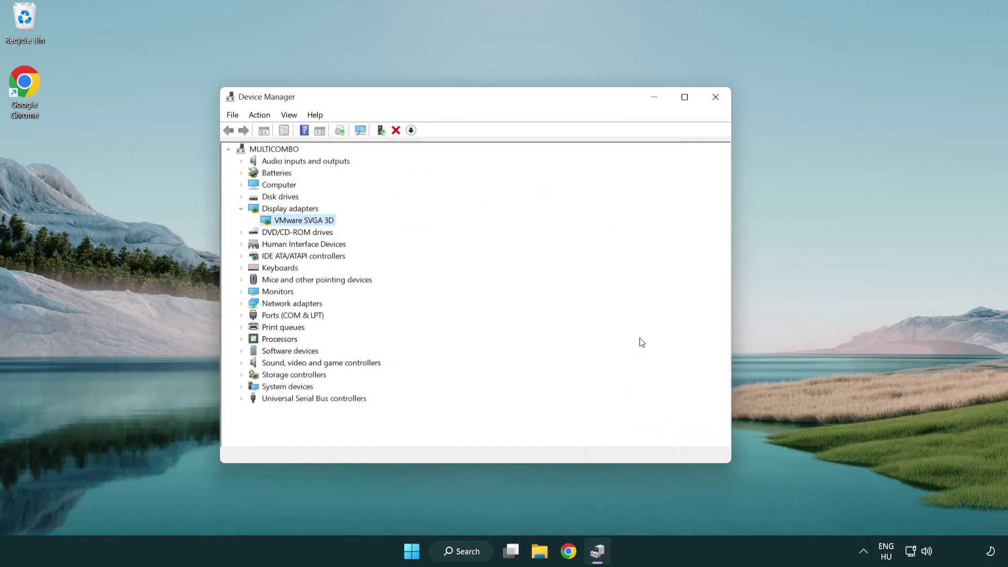
# Close Device Manager and open Windows Update settings via a search for 'update'.
pyautogui.click(715, 97)
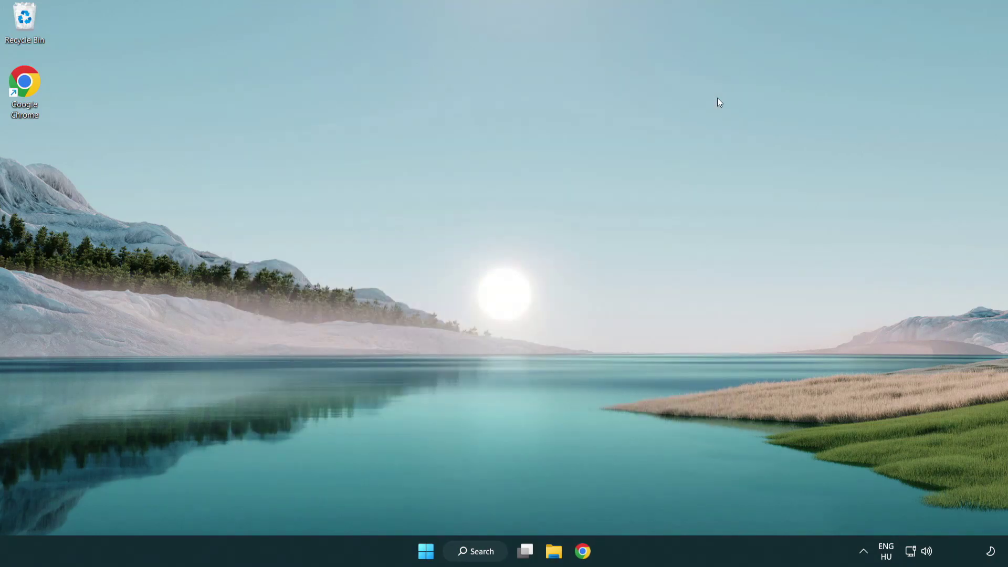
pyautogui.click(484, 549)
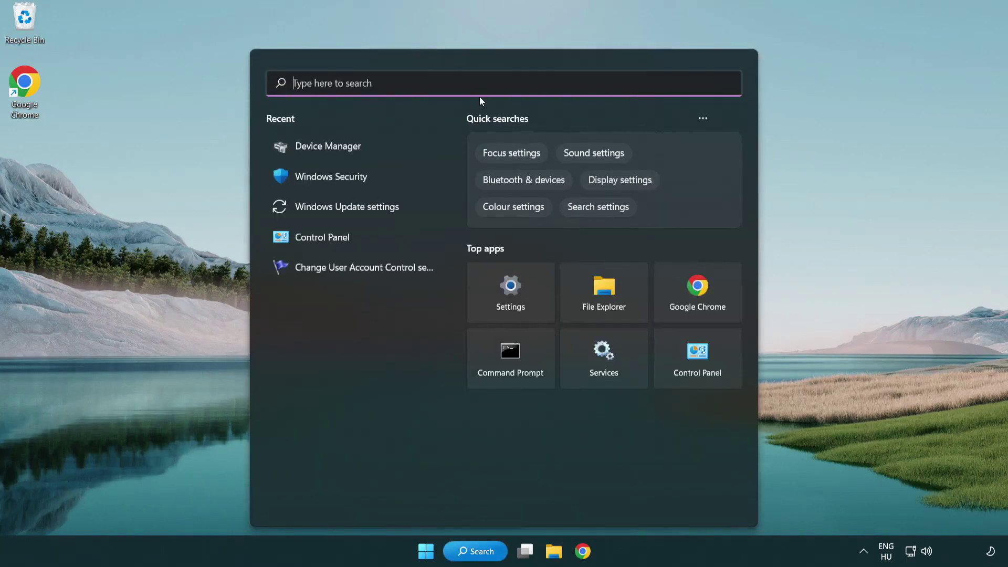
pyautogui.write('u')
pyautogui.write('pdate')
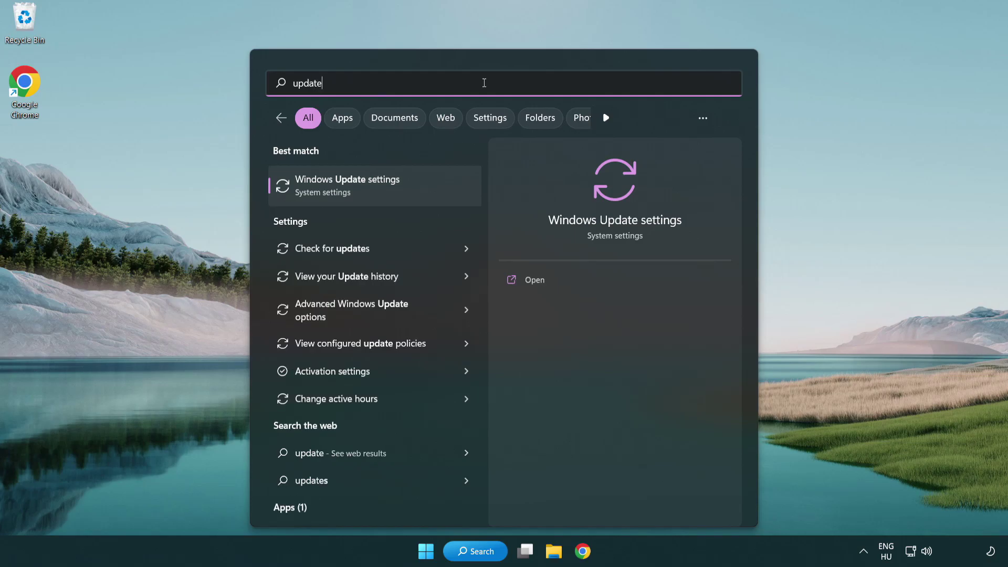
pyautogui.click(393, 189)
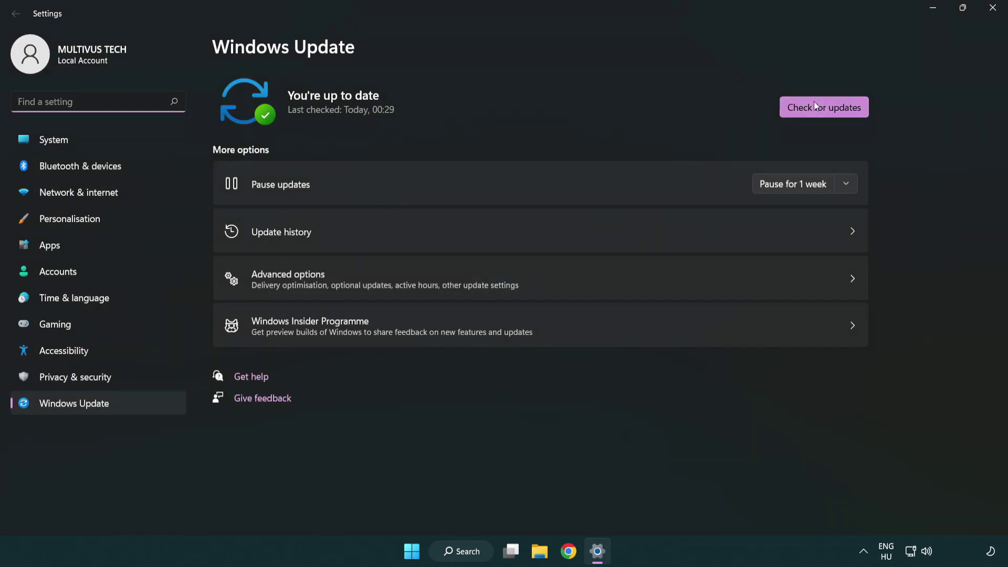
# Check for updates, confirm the PC is up to date, and close Settings.
pyautogui.click(841, 113)
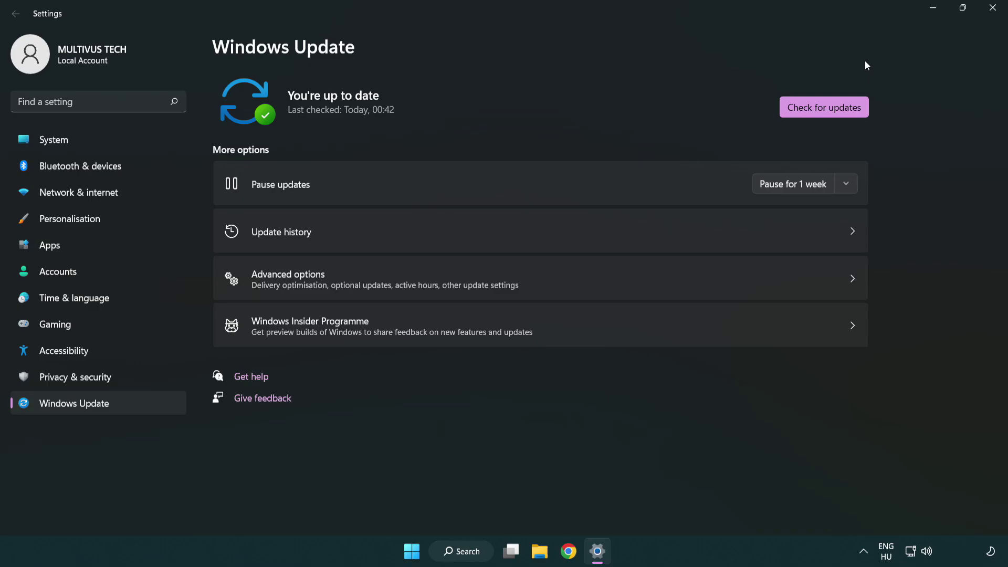
pyautogui.click(989, 14)
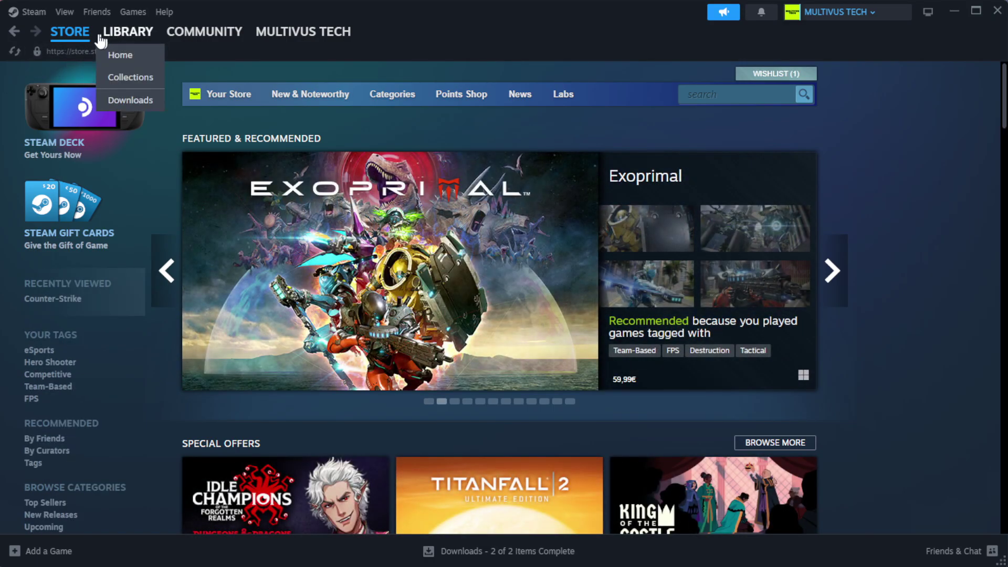
# In the Steam Library, open the properties of YOUR NOT WORKING GAME.
pyautogui.click(145, 54)
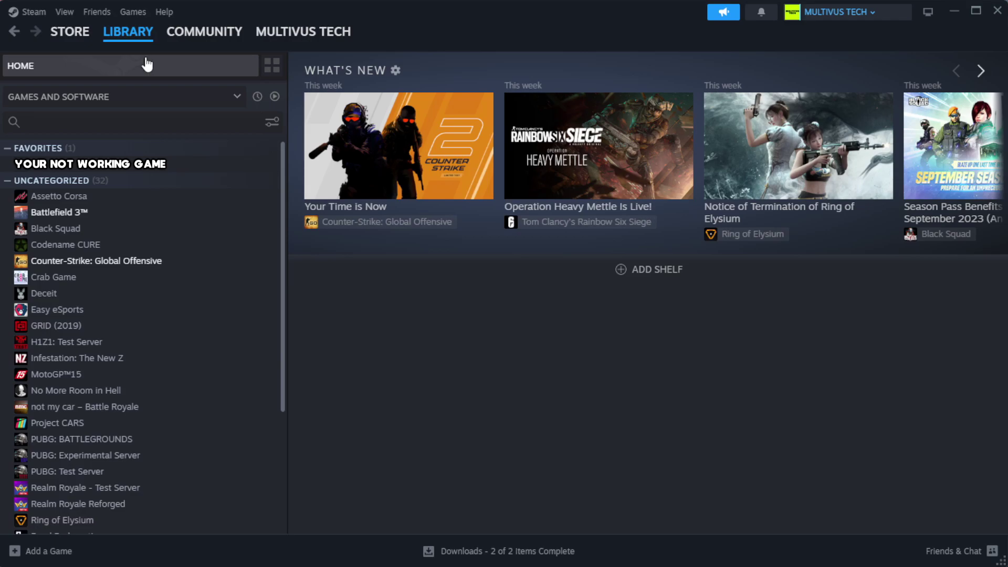
pyautogui.rightClick(248, 172)
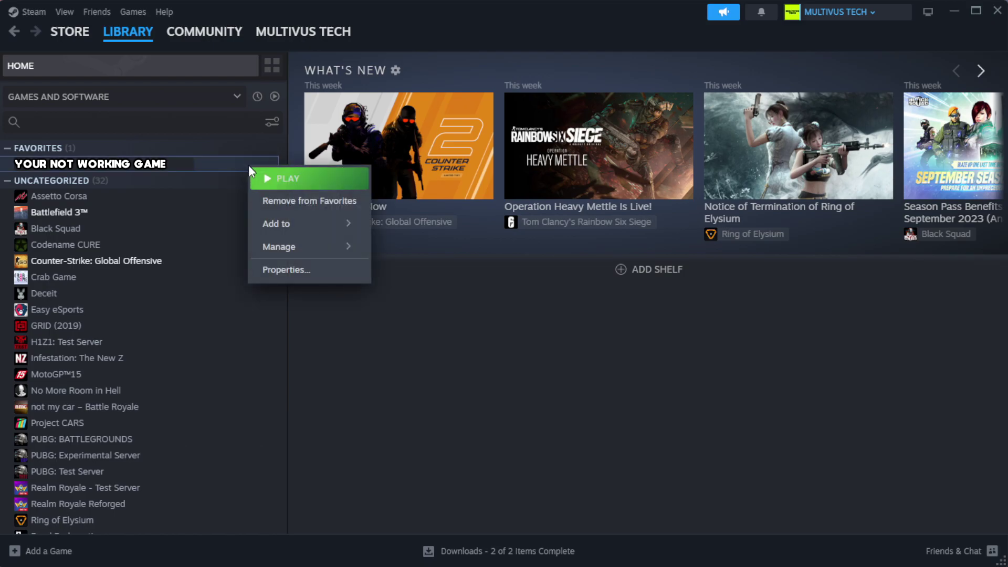
pyautogui.click(319, 274)
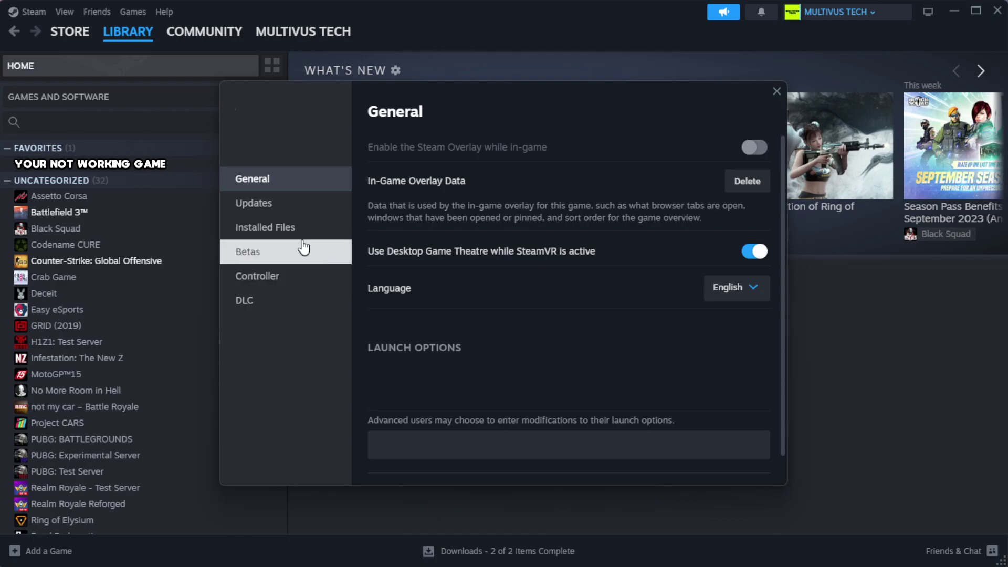
# Under Installed Files, verify the integrity of the game's 1039 files.
pyautogui.click(330, 238)
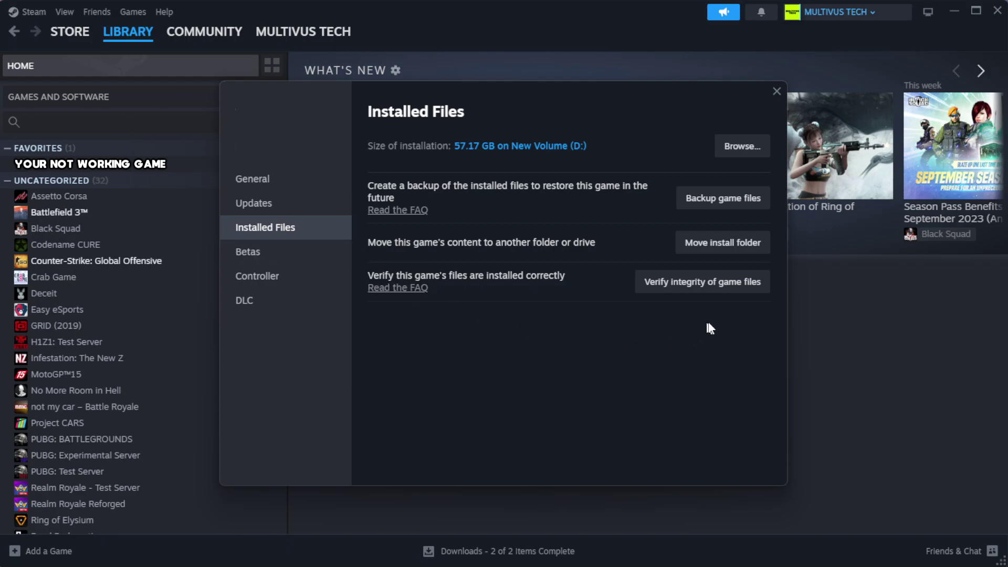
pyautogui.click(707, 286)
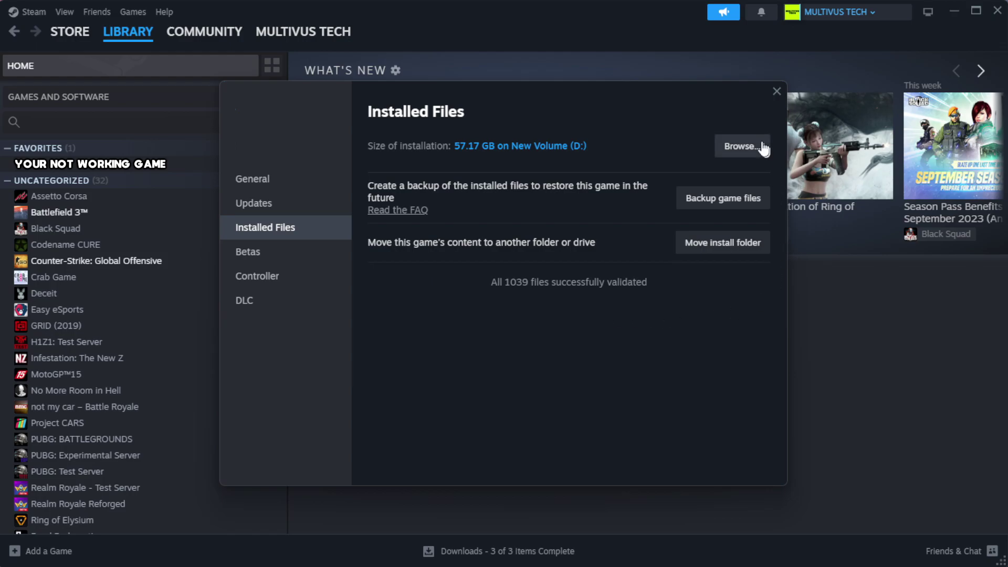
# Browse to the install folder and open the game shortcut's Compatibility properties.
pyautogui.click(740, 148)
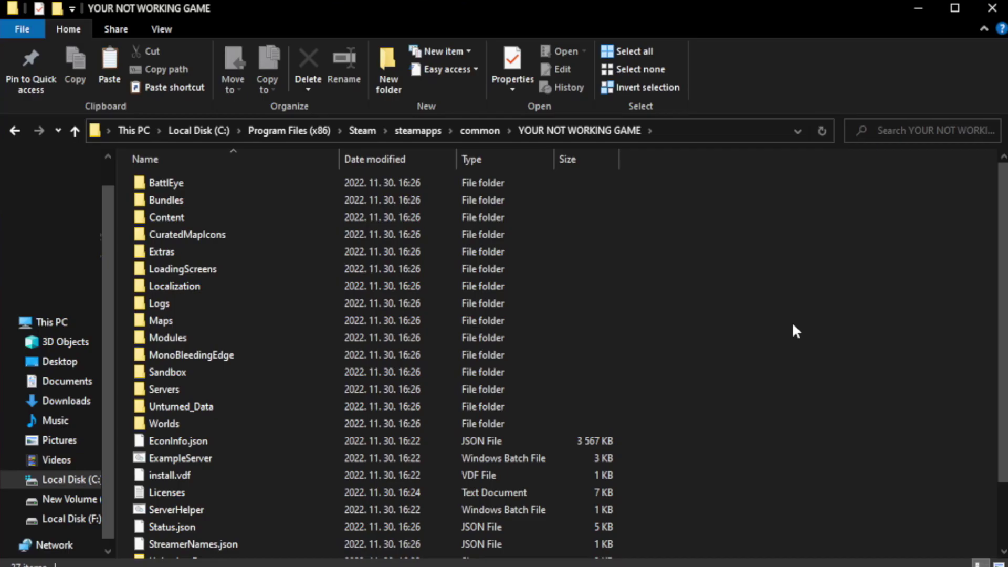
pyautogui.scroll(-2, 906, 354)
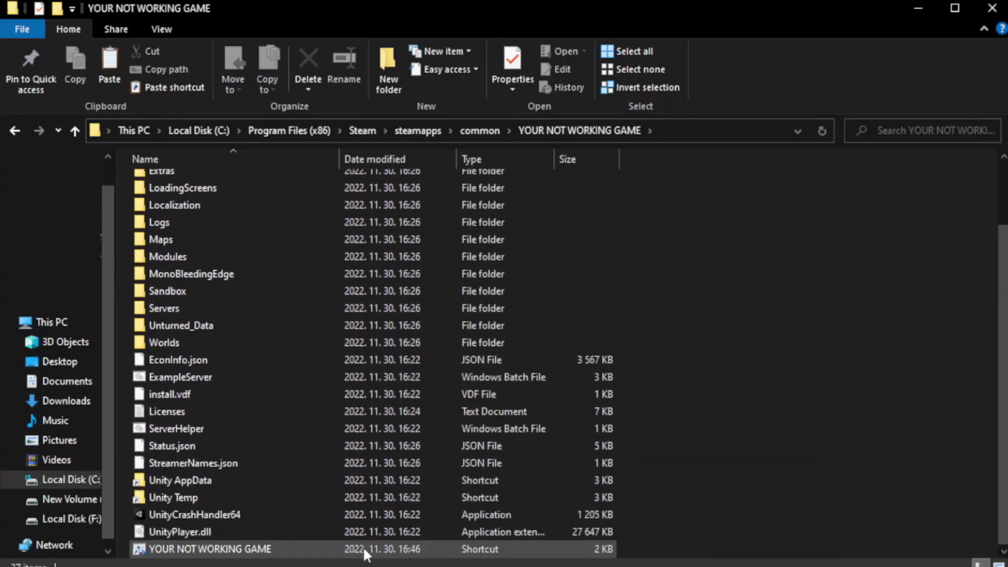
pyautogui.click(366, 550)
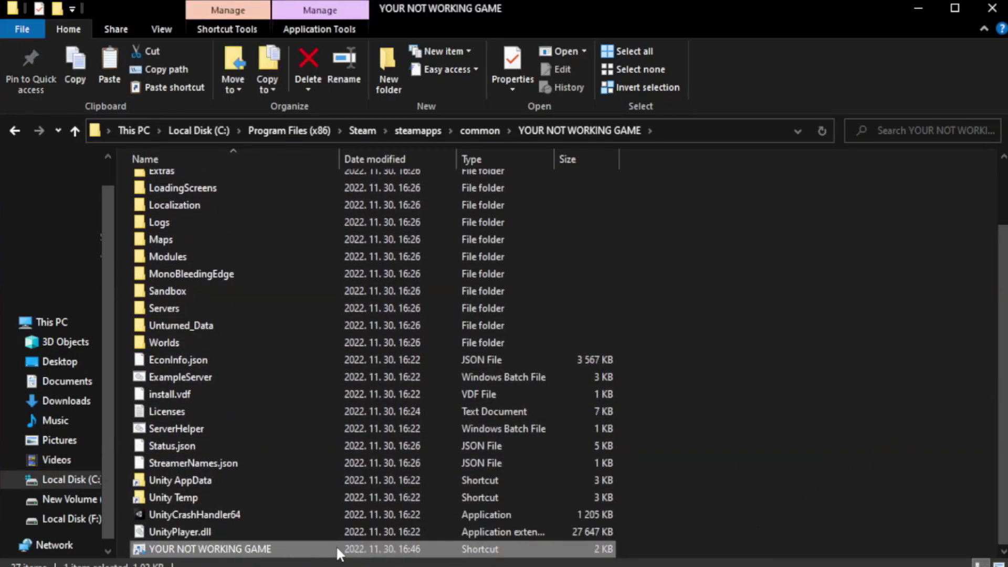
pyautogui.rightClick(336, 549)
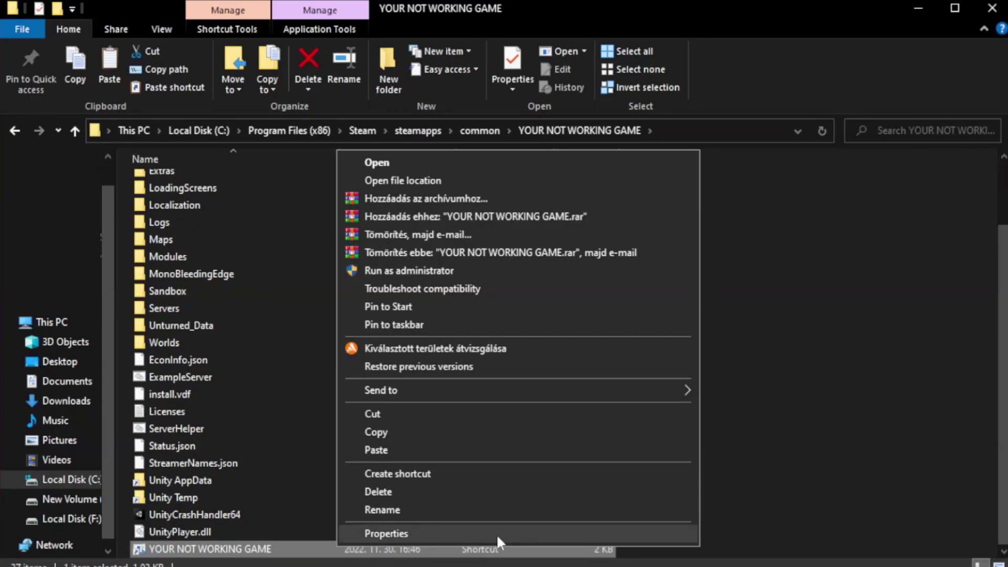
pyautogui.click(514, 533)
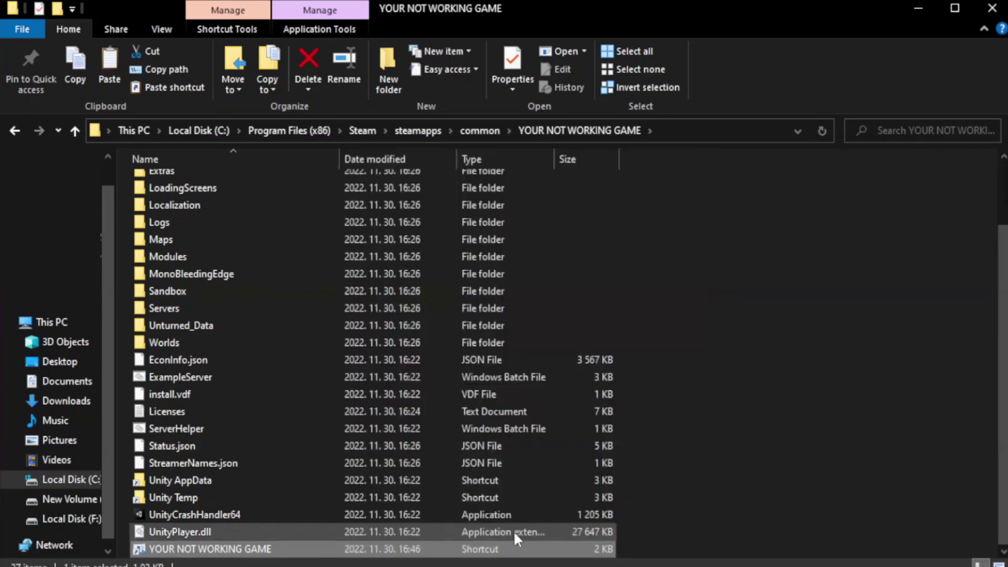
pyautogui.moveTo(503, 284); pyautogui.dragTo(507, 104)
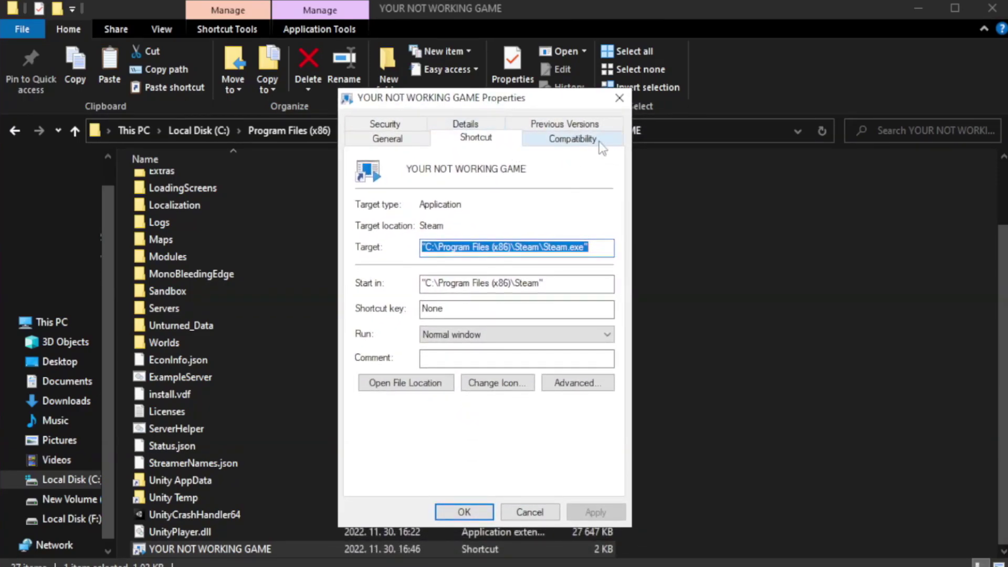
pyautogui.click(567, 143)
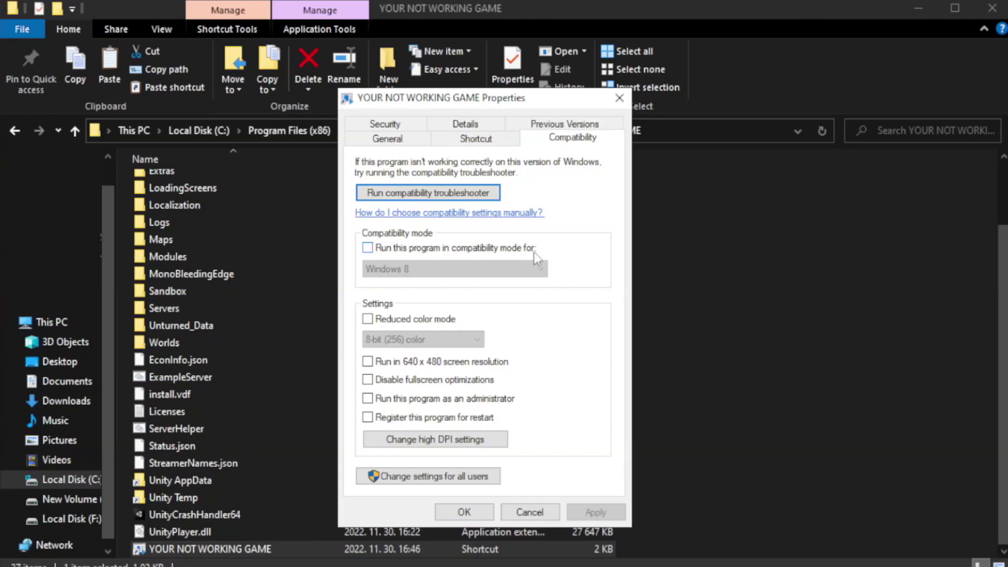
# Enable Windows 8 compatibility mode and Run as administrator, then apply and confirm.
pyautogui.click(399, 246)
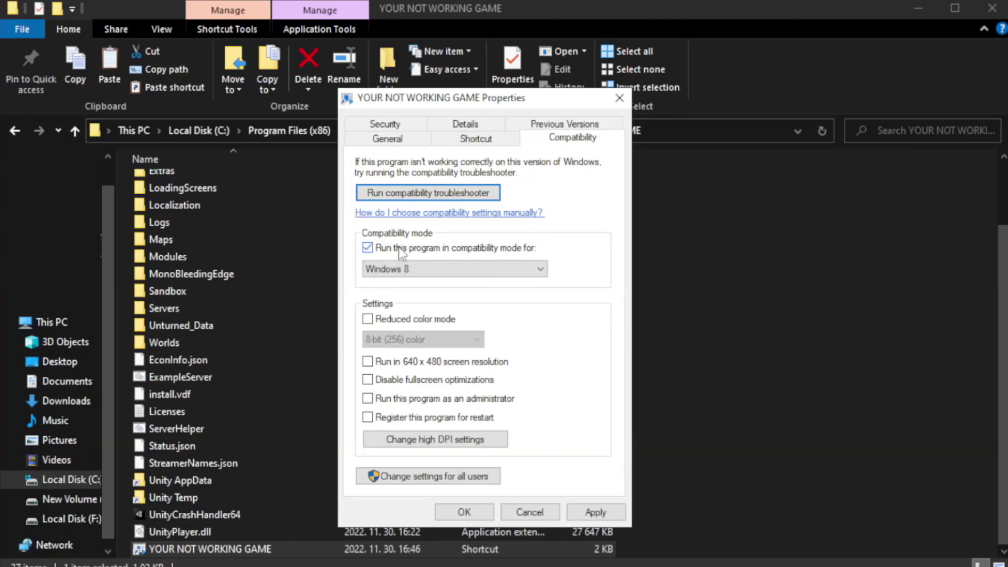
pyautogui.click(444, 269)
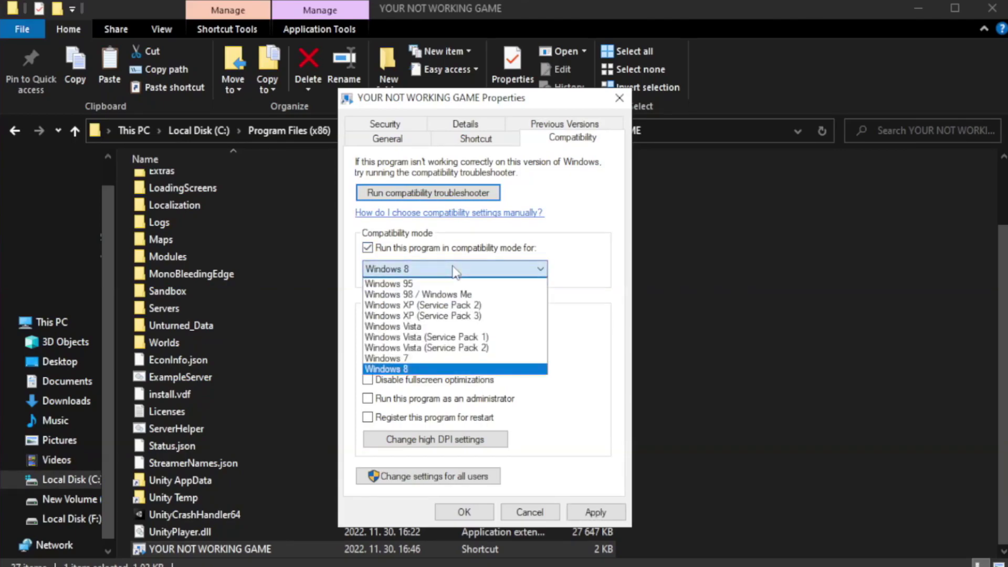
pyautogui.click(428, 369)
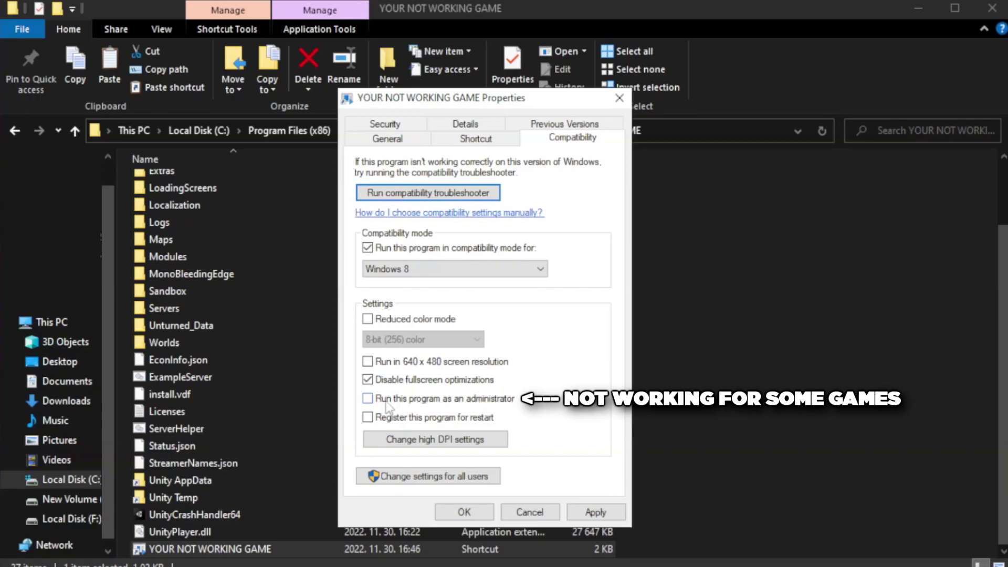
pyautogui.click(397, 404)
pyautogui.click(596, 513)
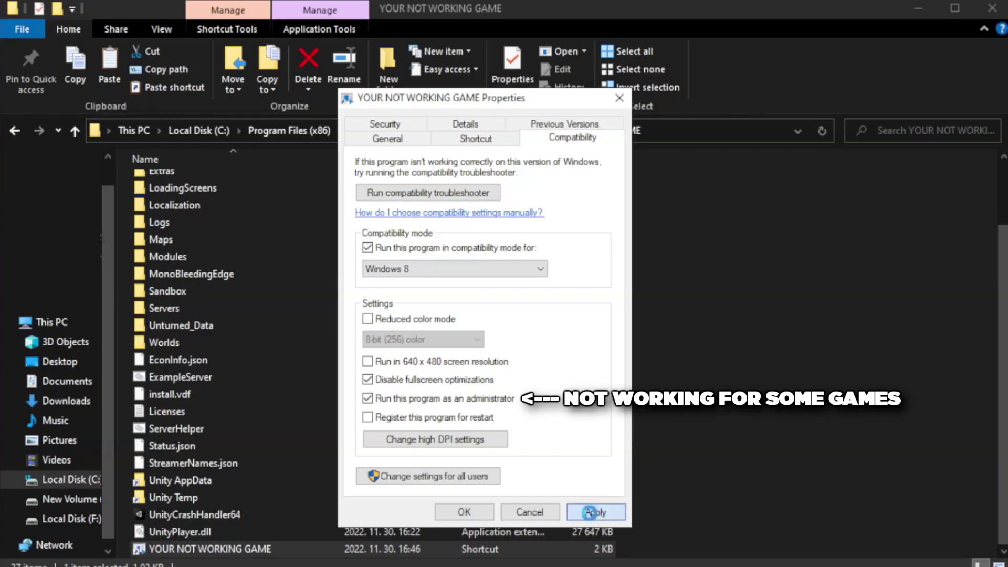
pyautogui.click(463, 513)
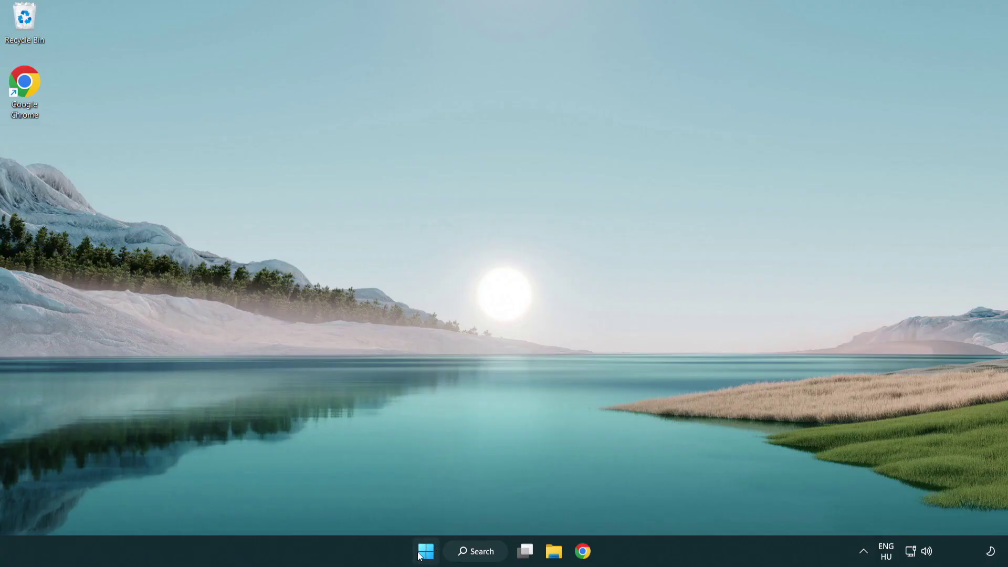
# Open Task Manager from the Start quick links and show the Startup apps list.
pyautogui.rightClick(425, 553)
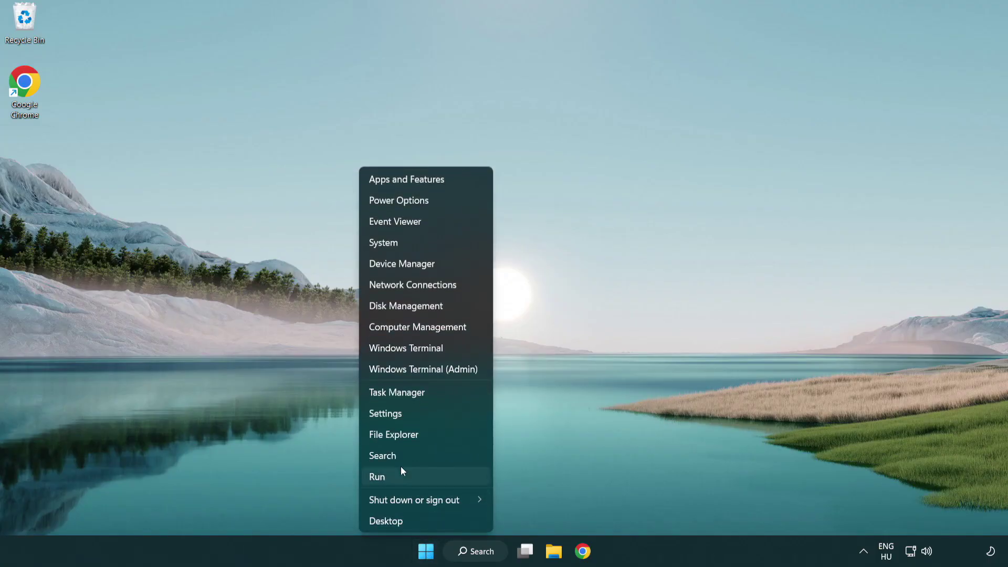
pyautogui.click(445, 393)
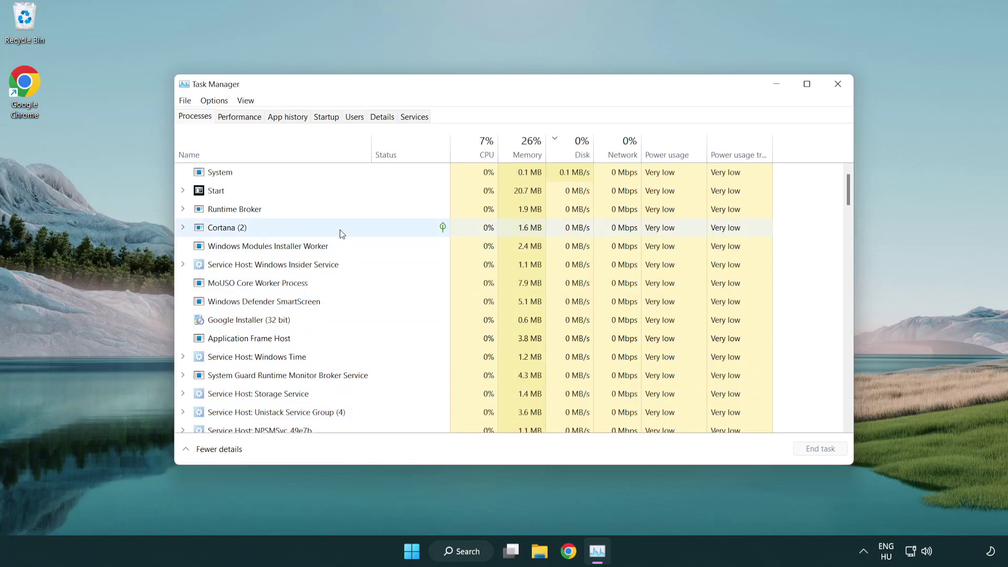
pyautogui.click(329, 119)
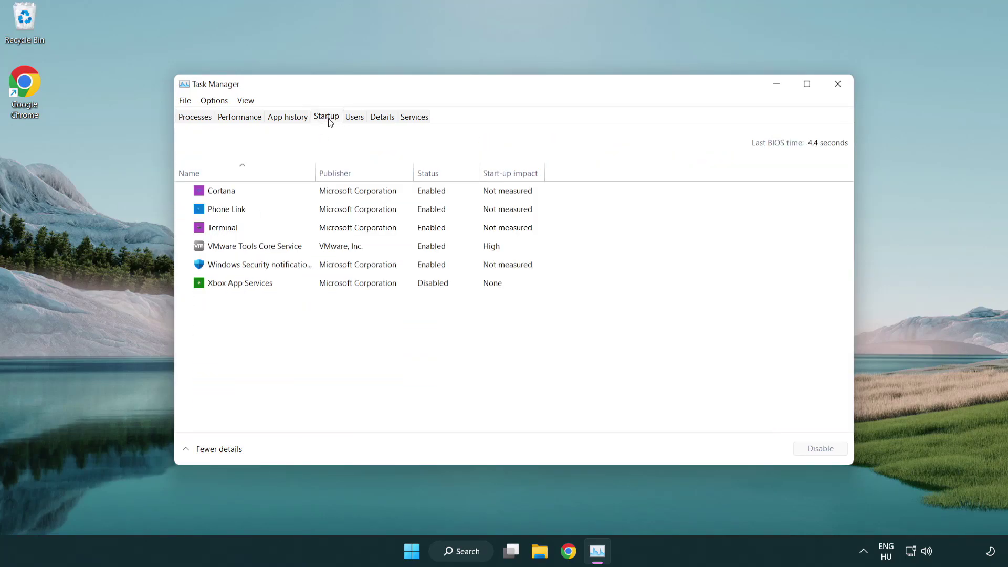
# Disable Terminal, Phone Link, Cortana and Windows Security at startup, then close Task Manager.
pyautogui.click(330, 229)
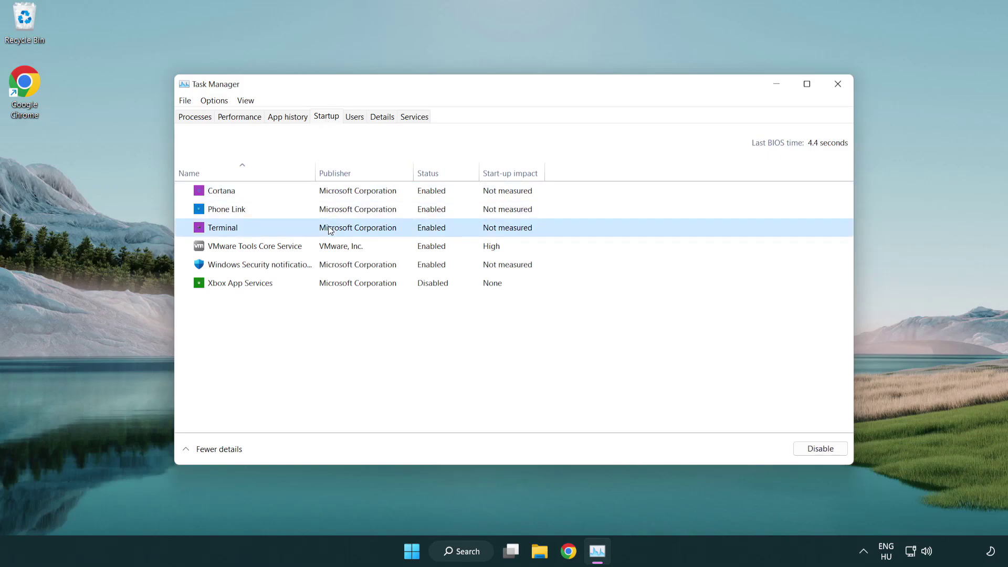
pyautogui.click(788, 447)
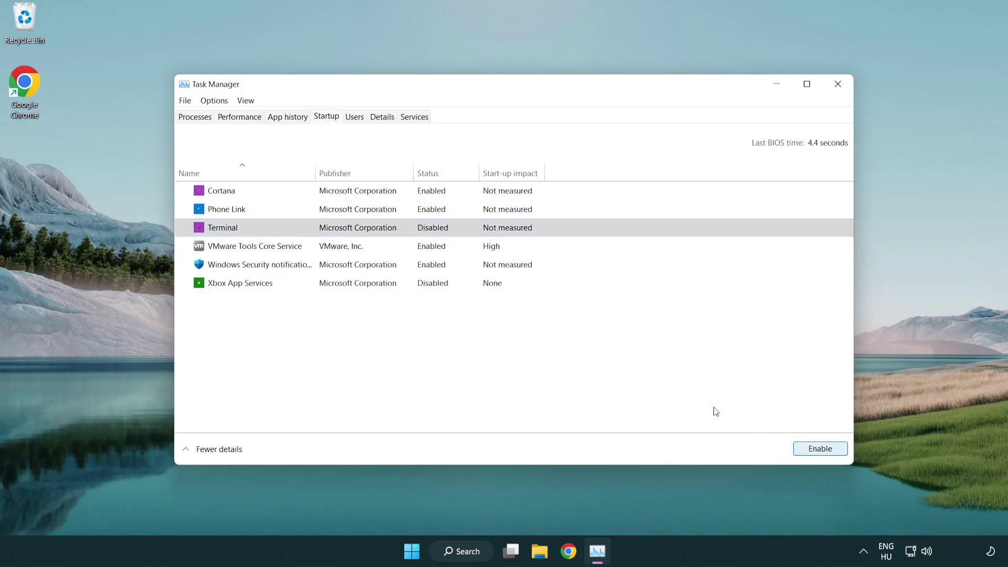
pyautogui.click(421, 210)
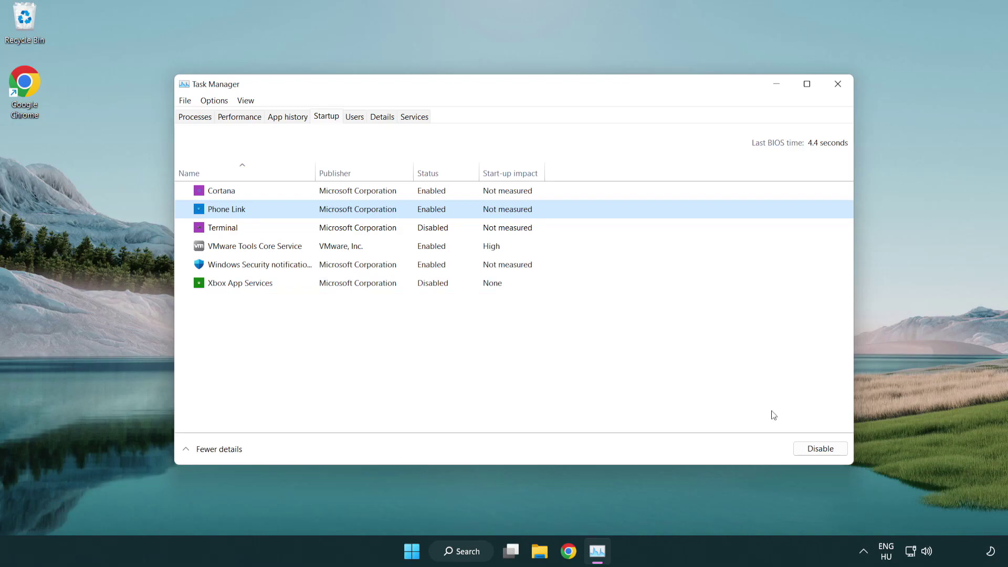
pyautogui.click(819, 450)
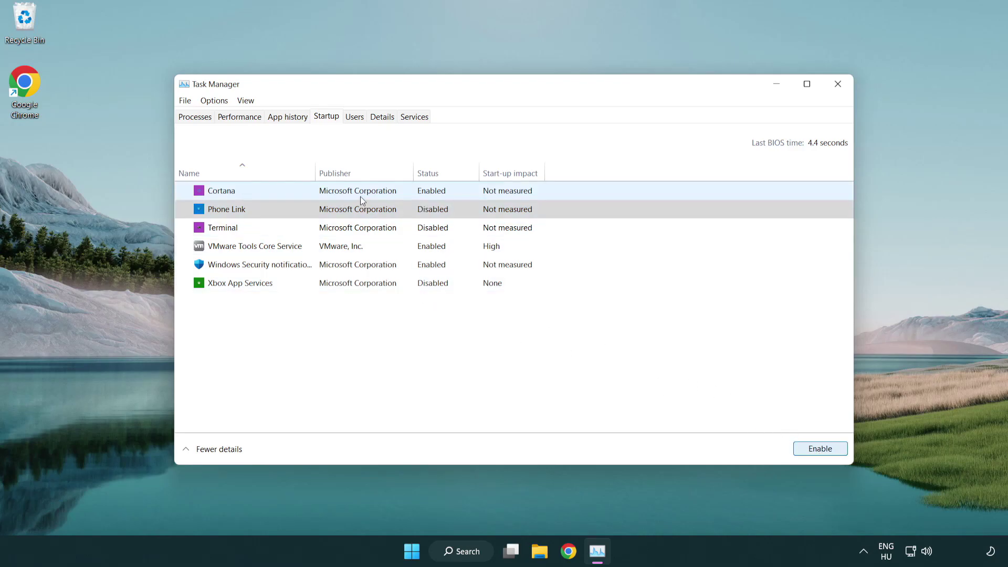
pyautogui.click(360, 196)
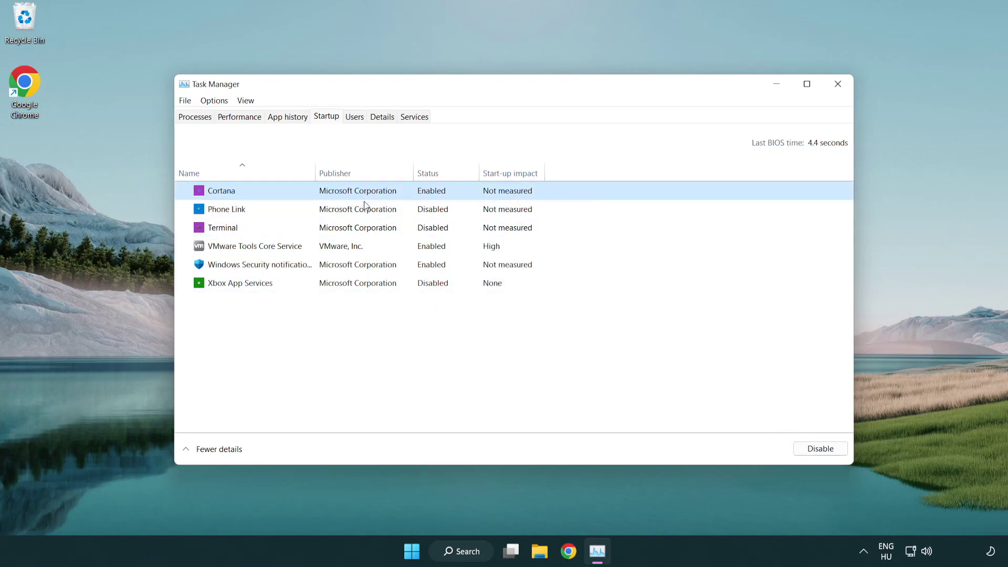
pyautogui.click(798, 445)
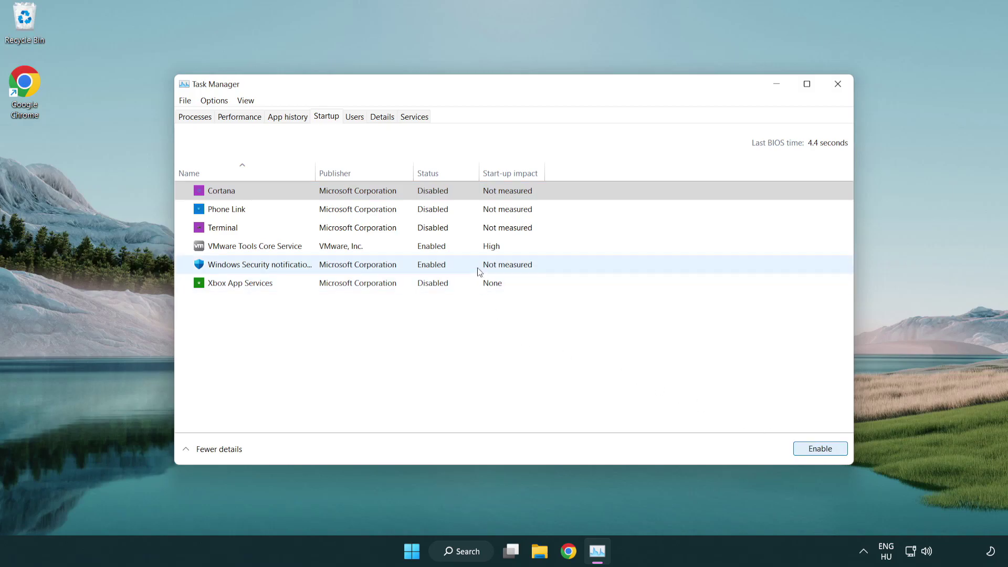
pyautogui.click(478, 271)
pyautogui.click(795, 446)
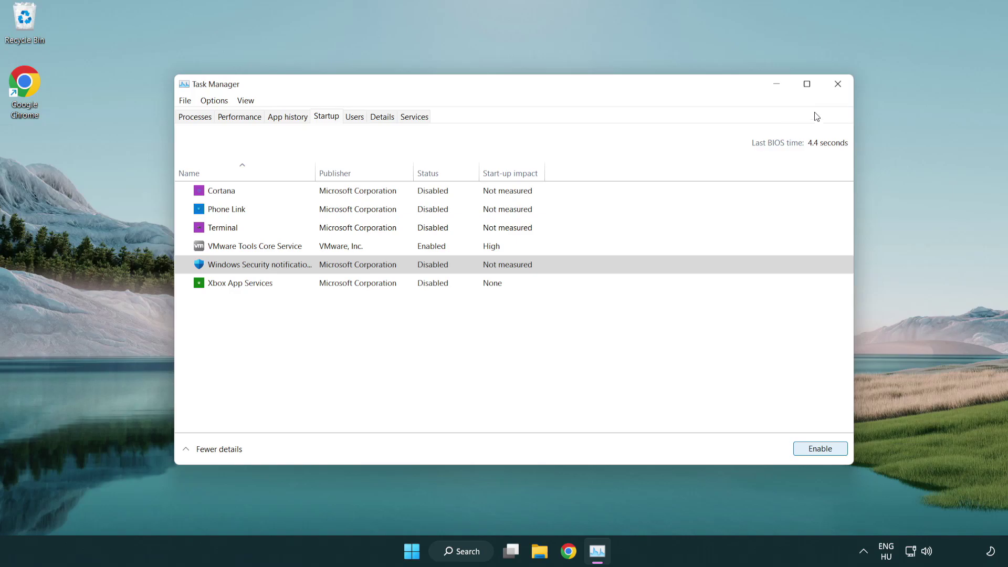
pyautogui.click(838, 84)
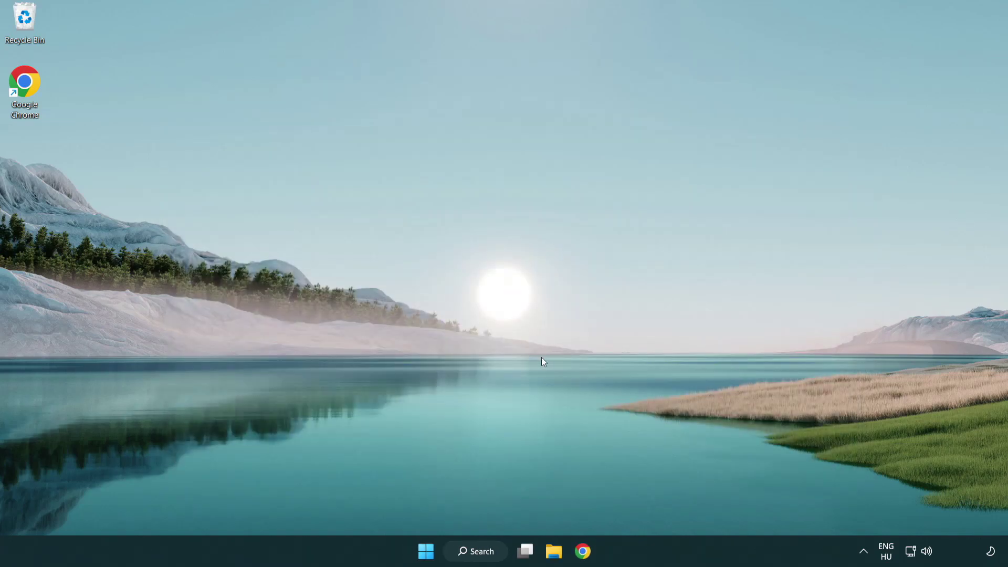
# Search for cmd and run Command Prompt as administrator.
pyautogui.click(473, 552)
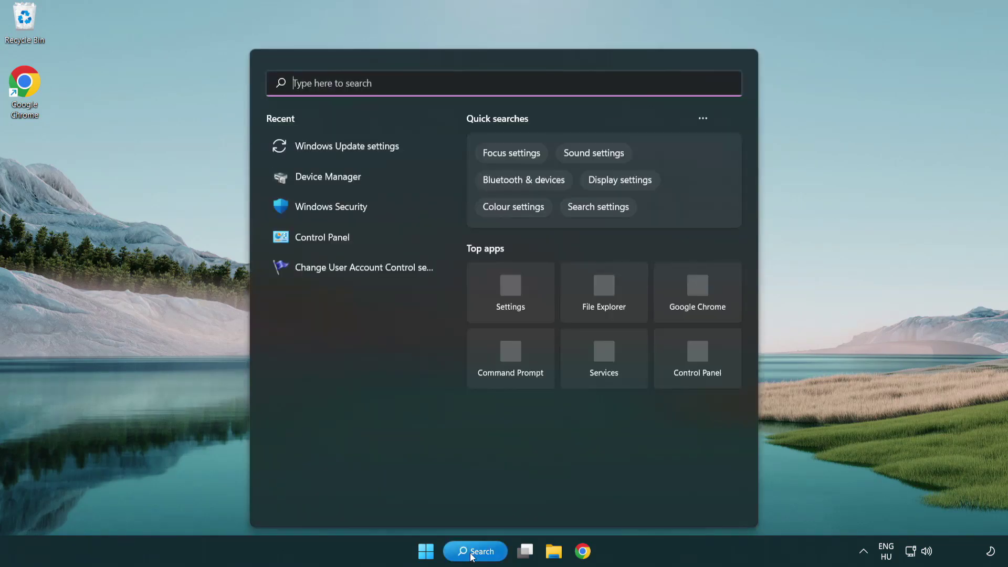
pyautogui.write('c')
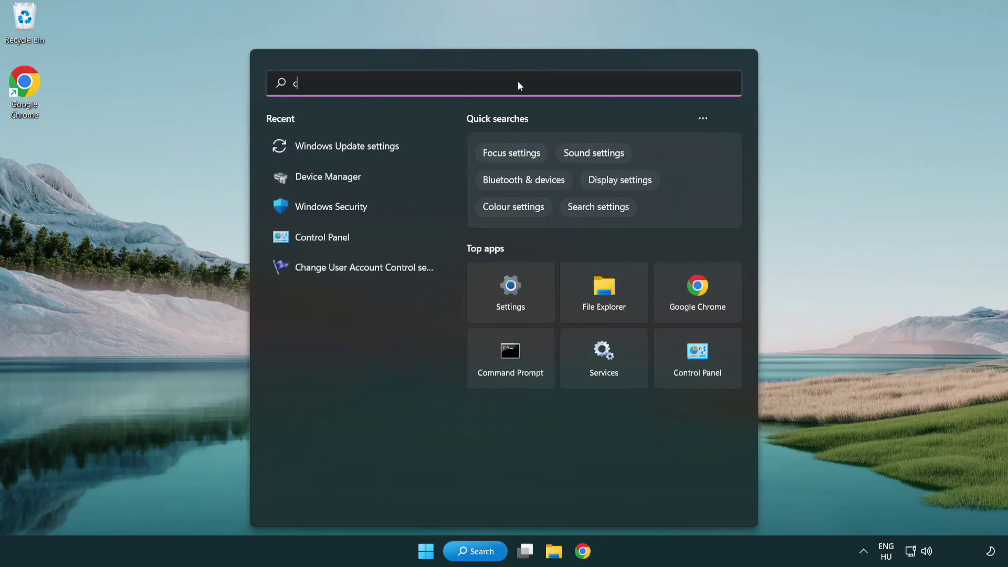
pyautogui.write('md')
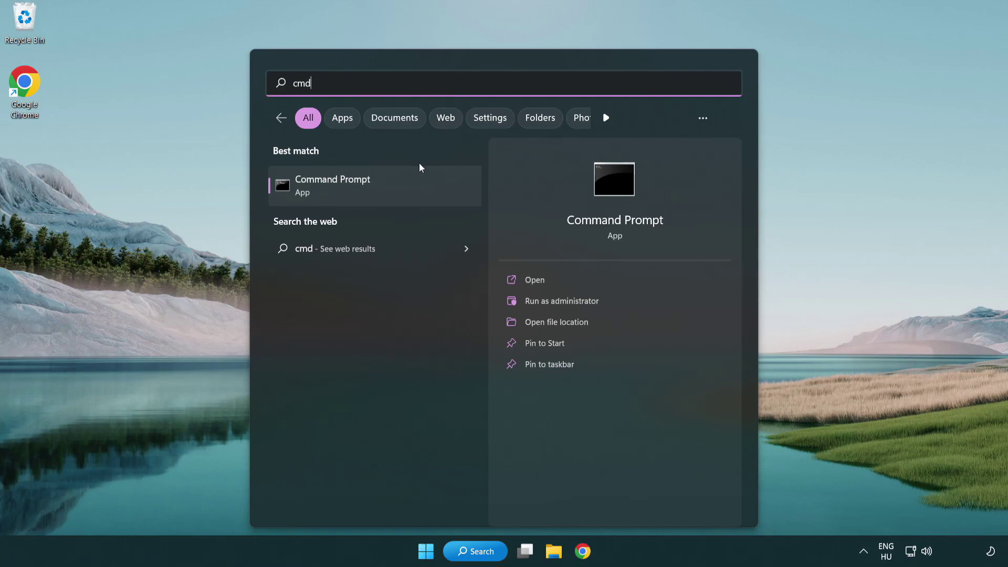
pyautogui.rightClick(386, 193)
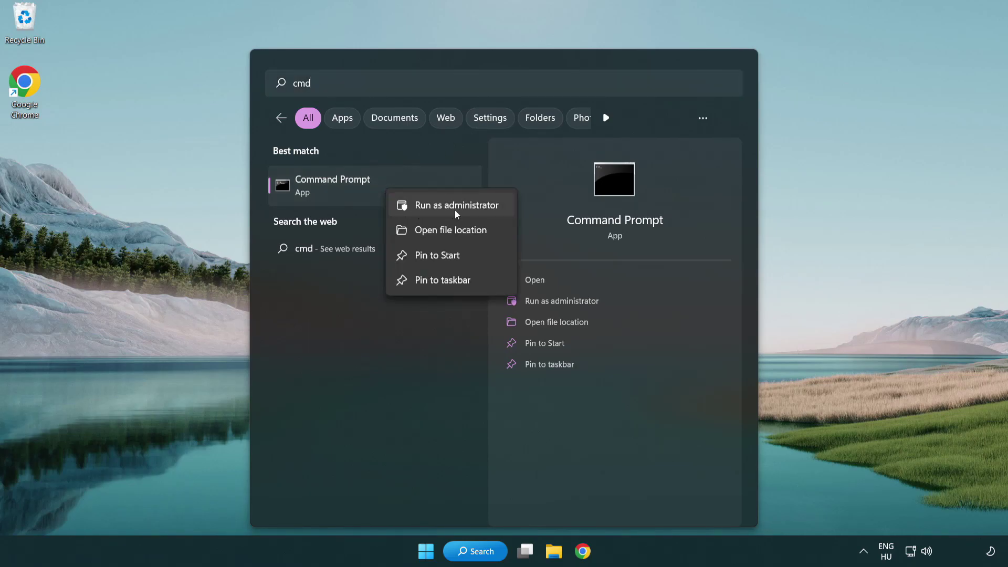
pyautogui.click(454, 210)
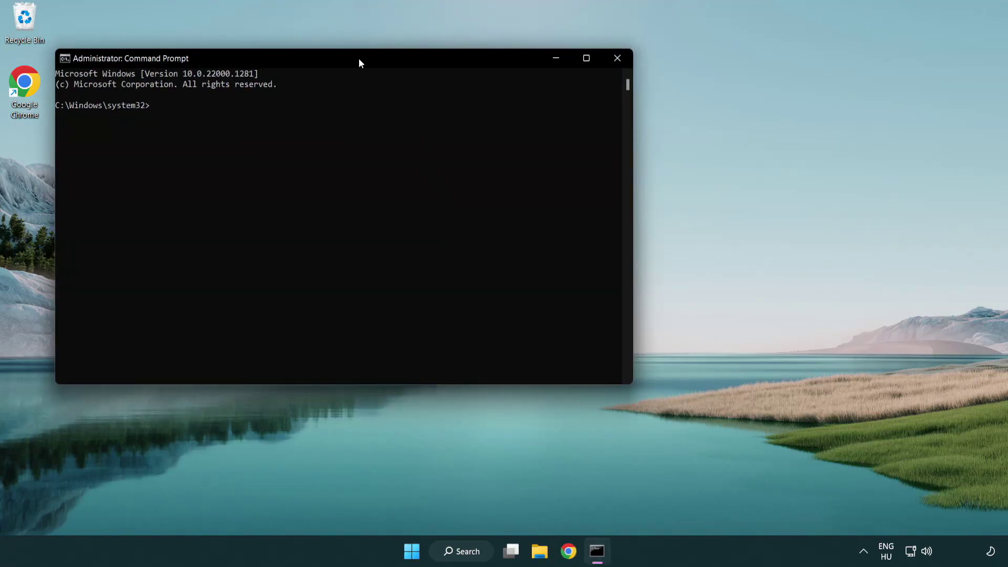
# Run sfc /scannow and let the verification complete with no integrity violations.
pyautogui.moveTo(359, 59); pyautogui.dragTo(507, 102)
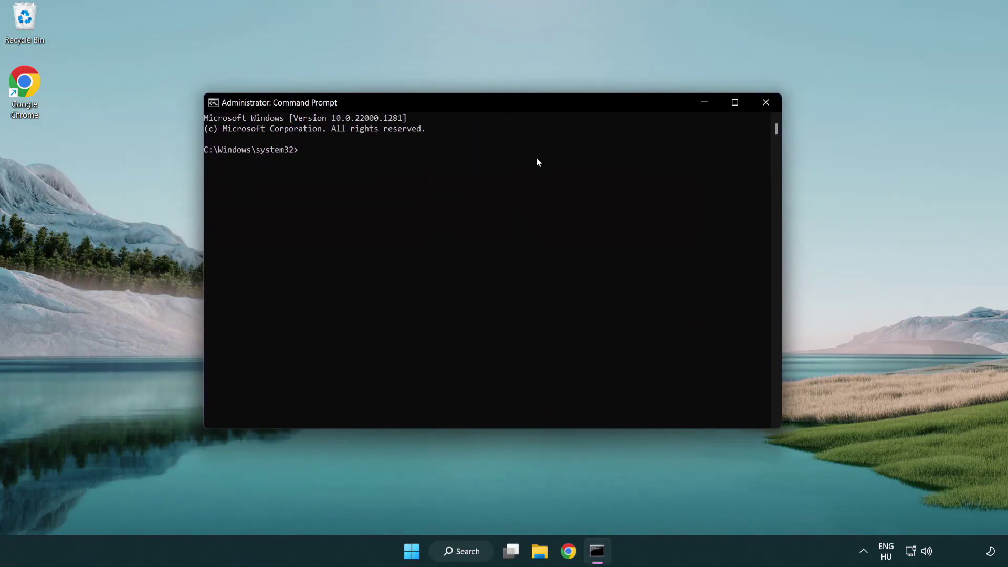
pyautogui.write('sfc')
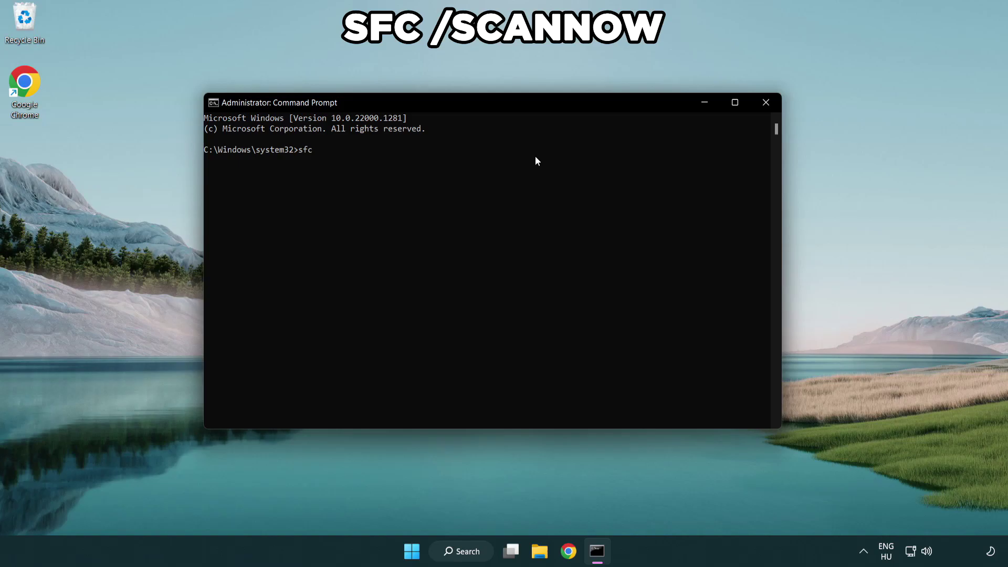
pyautogui.write(' /scann')
pyautogui.write('ow')
pyautogui.press('Return')
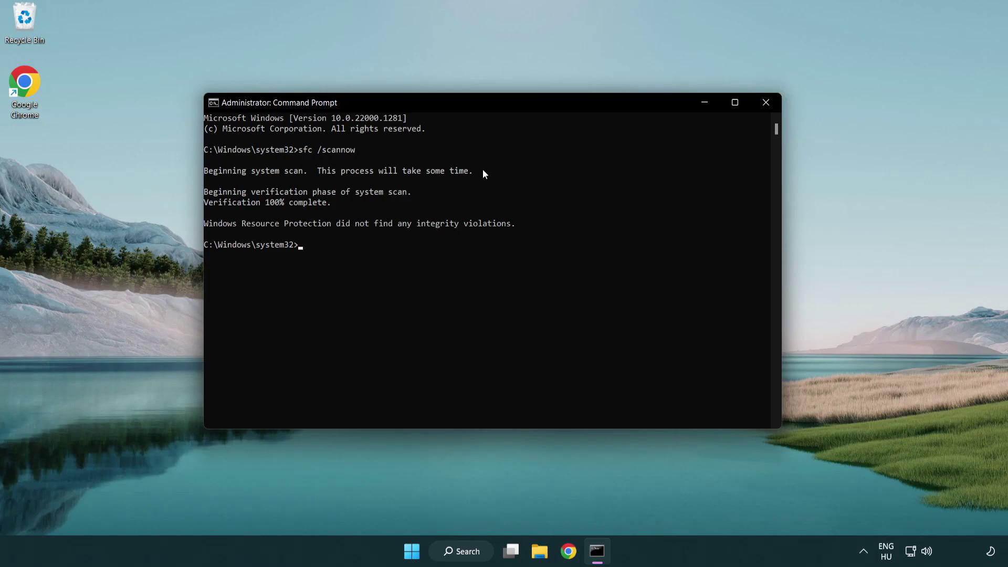
# Close Command Prompt, open Start and check the power options flyout.
pyautogui.click(770, 106)
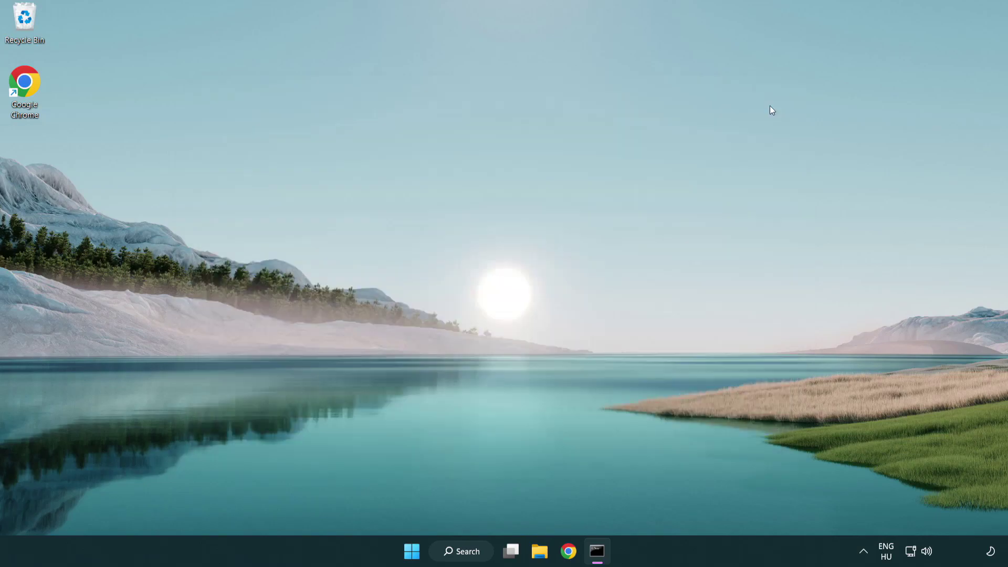
pyautogui.click(429, 550)
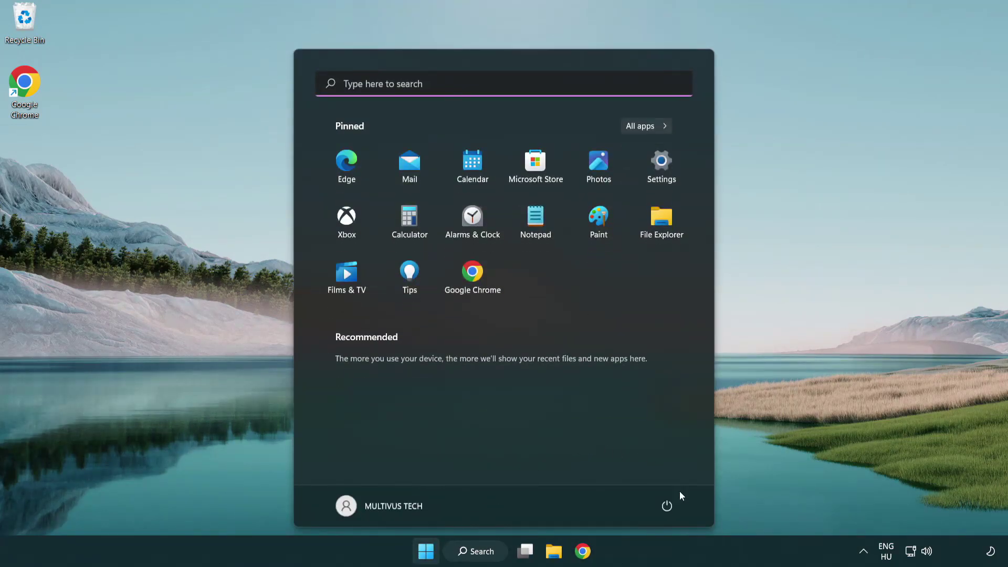
pyautogui.click(667, 505)
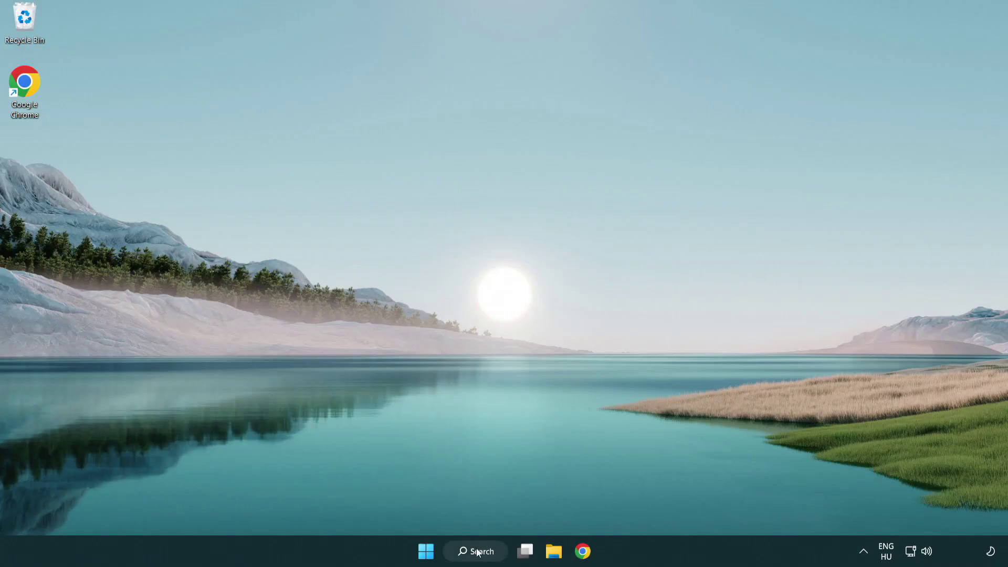
# Search for 'security' and open the Windows Security app.
pyautogui.click(477, 552)
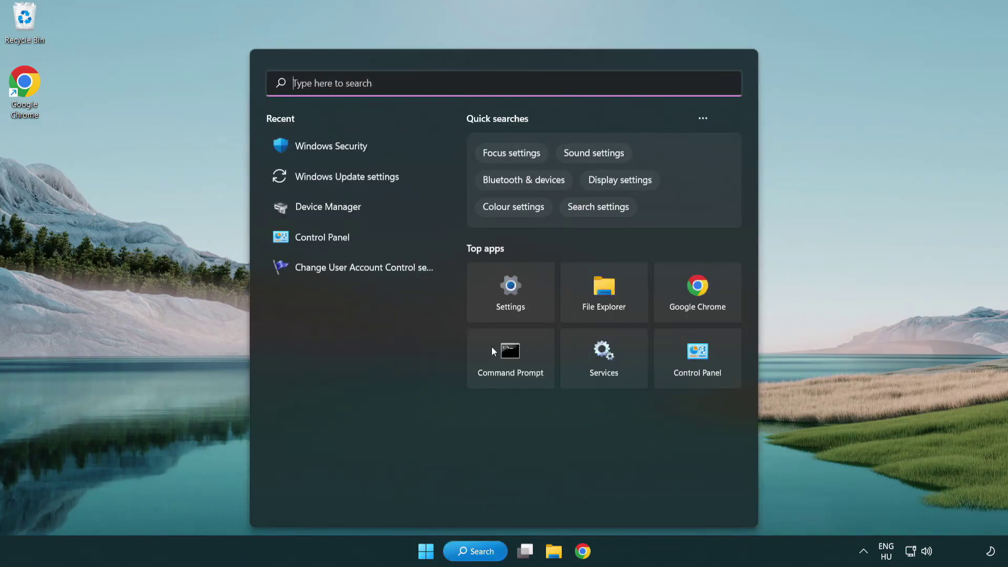
pyautogui.write('se')
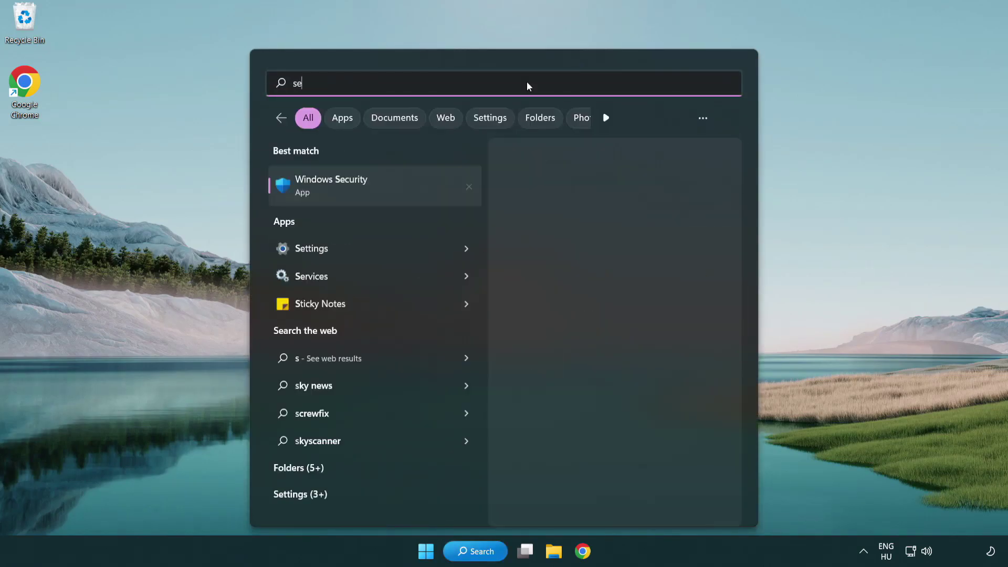
pyautogui.write('curi')
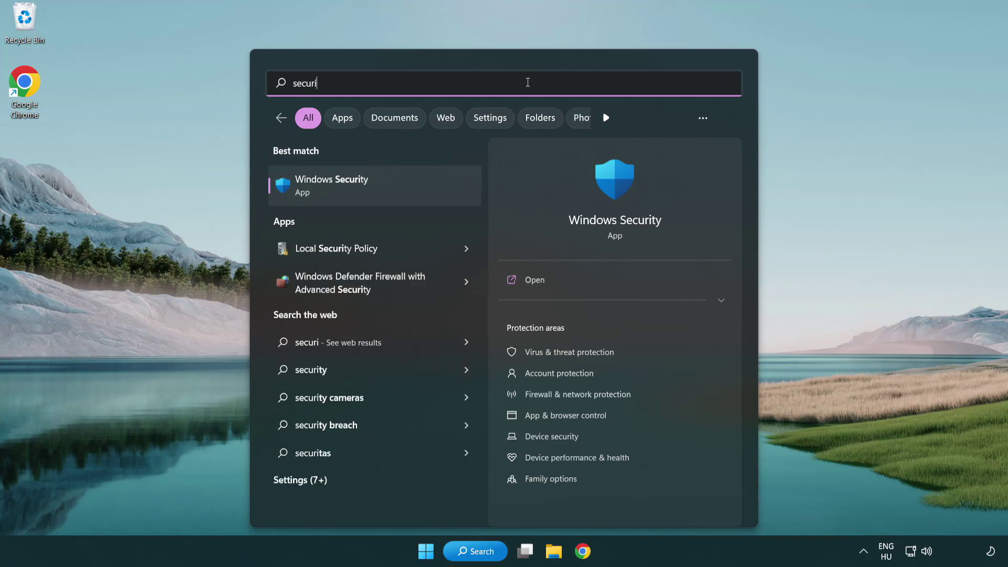
pyautogui.write('ty')
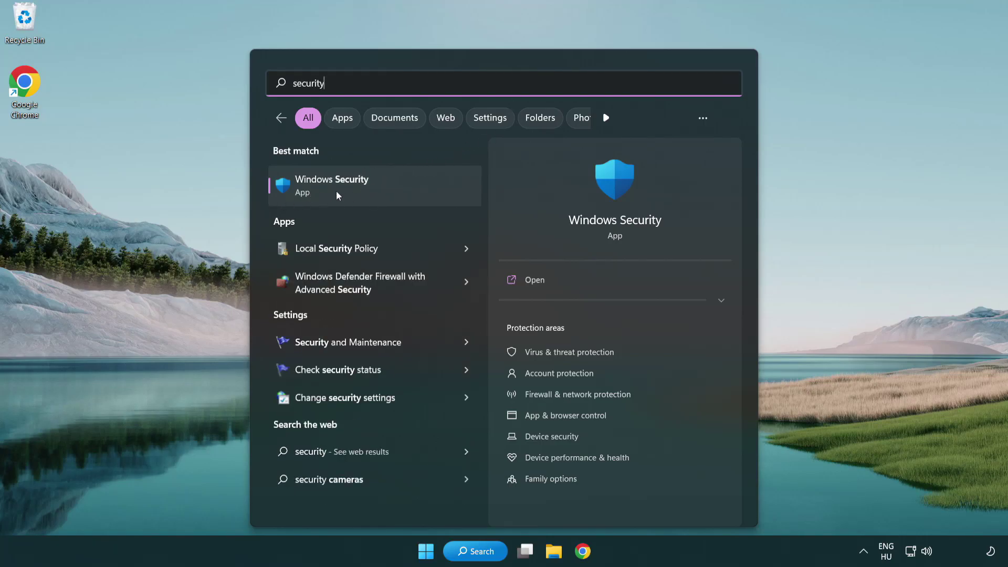
pyautogui.click(412, 191)
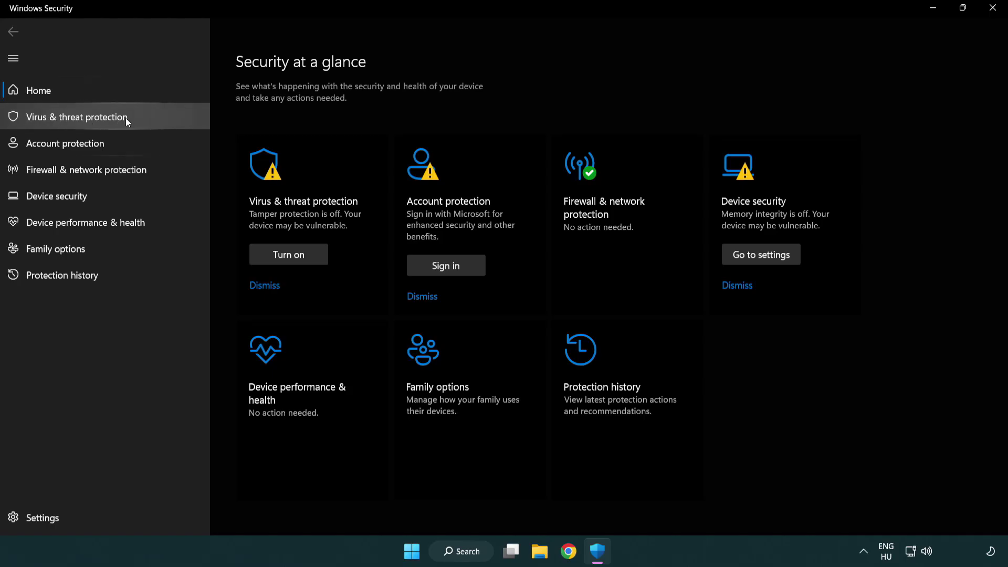
# Reach the Add or remove exclusions list under Virus & threat protection settings.
pyautogui.click(152, 116)
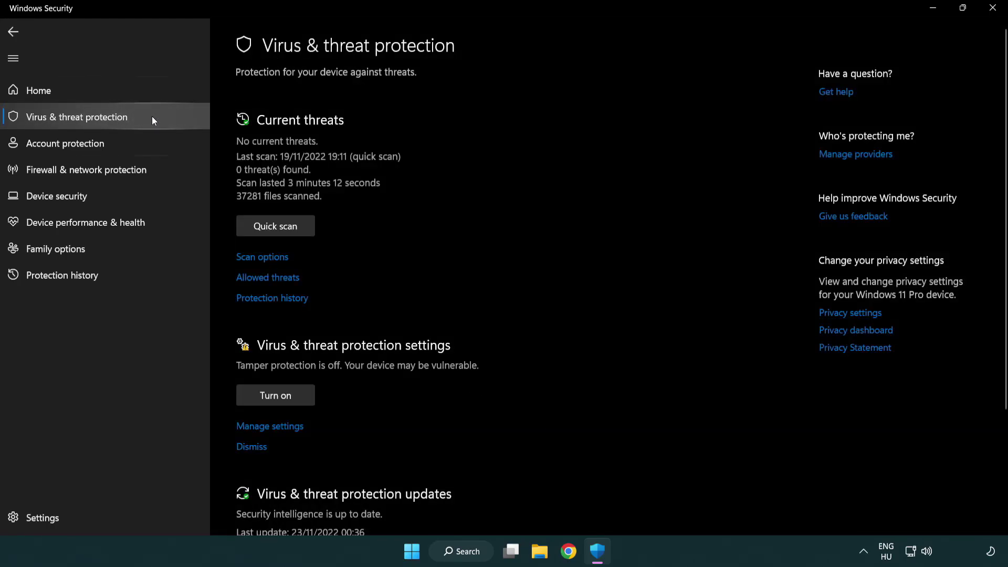
pyautogui.scroll(-2, 282, 223)
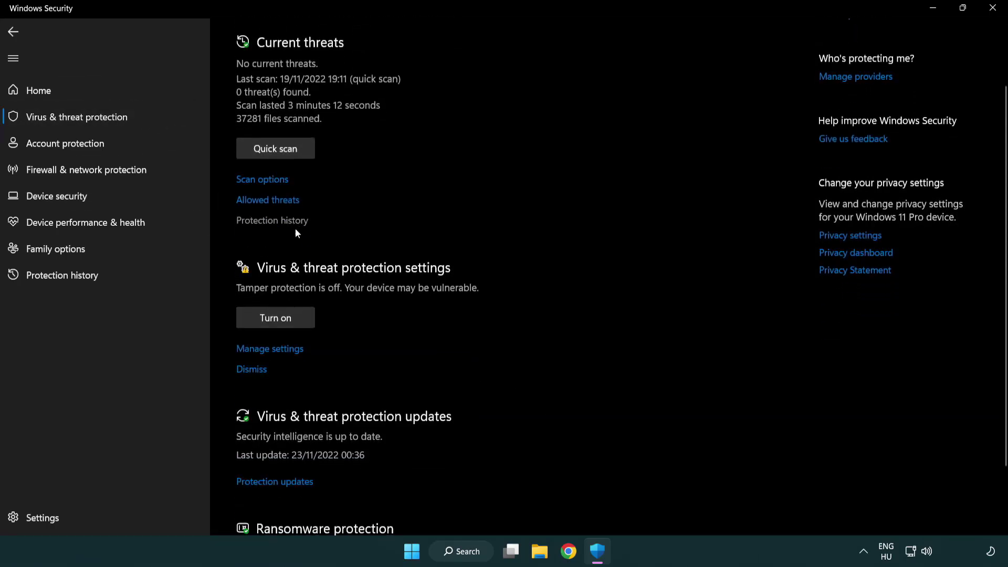
pyautogui.click(268, 352)
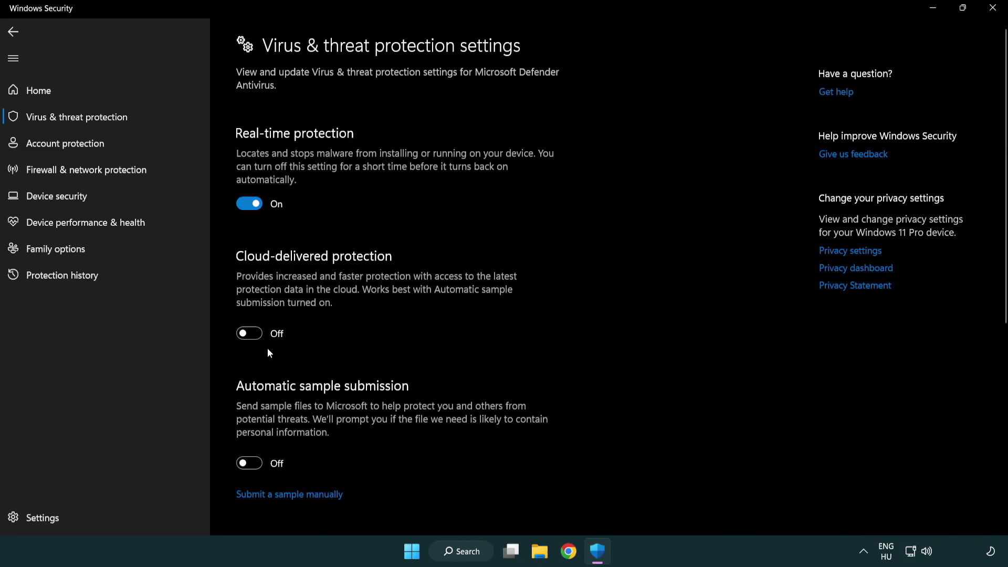
pyautogui.scroll(-1, 267, 349)
pyautogui.scroll(-1, 267, 349)
pyautogui.scroll(-2, 268, 349)
pyautogui.scroll(-2, 269, 348)
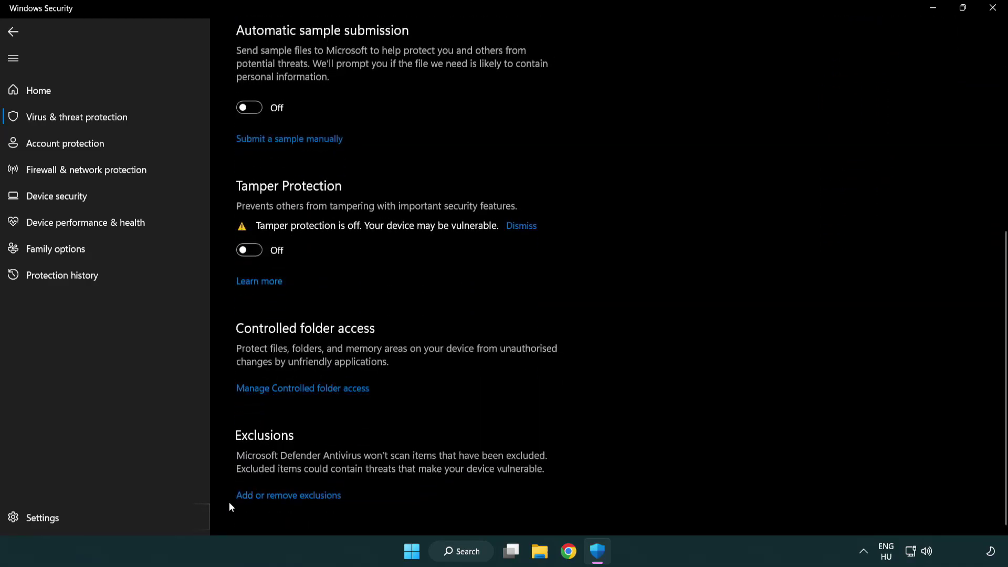
pyautogui.click(319, 499)
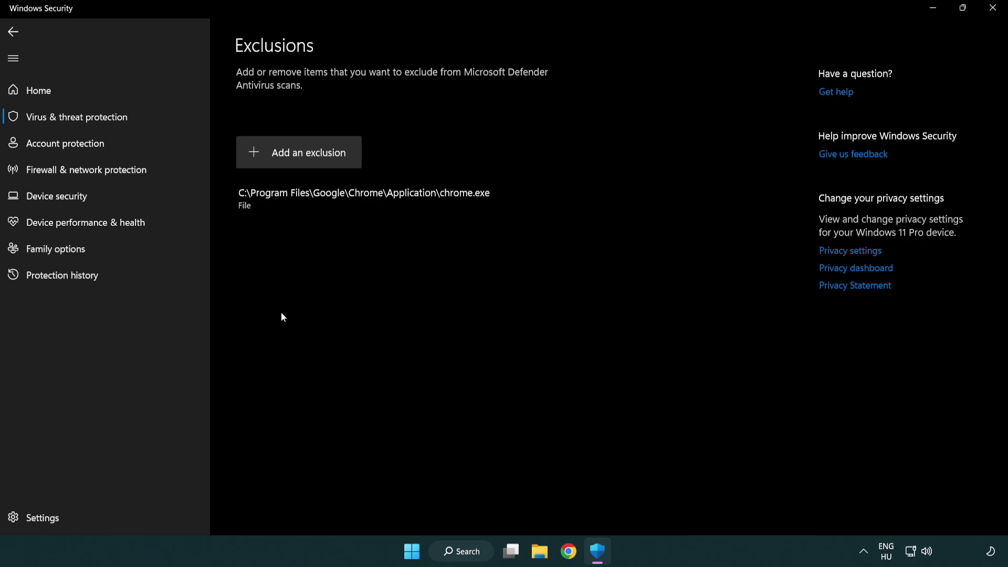
# Begin adding a new exclusion of type File, bringing up the file picker.
pyautogui.click(301, 154)
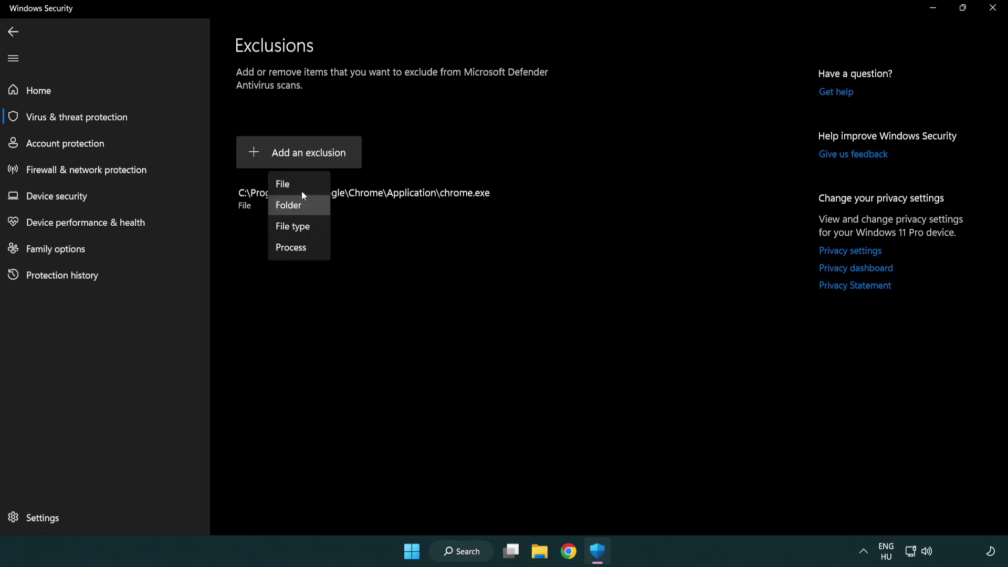
pyautogui.click(303, 187)
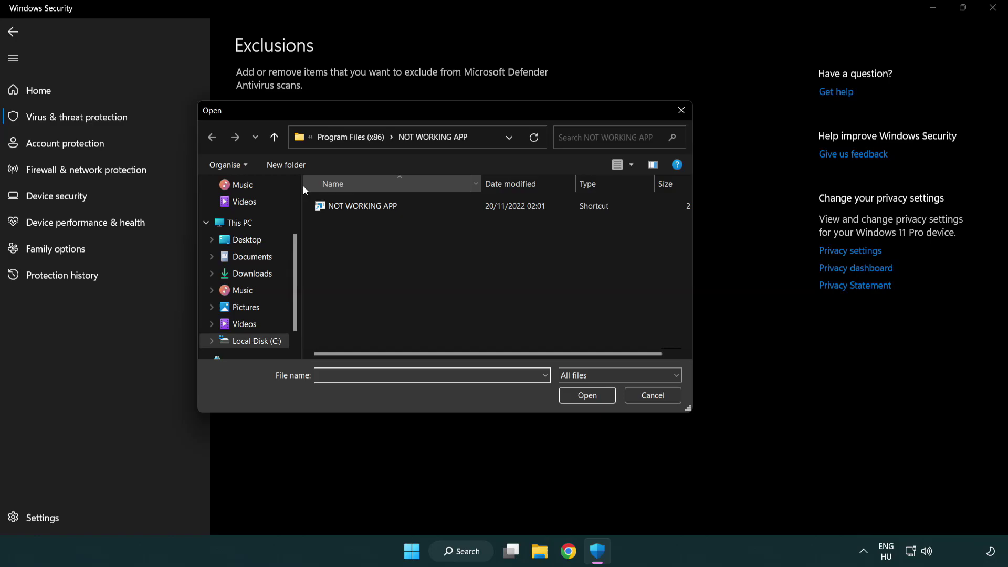
# Exclude the NOT WORKING APP shortcut from This PC > Local Disk (C:) > Program Files (x86) > NOT WORKING APP.
pyautogui.click(342, 138)
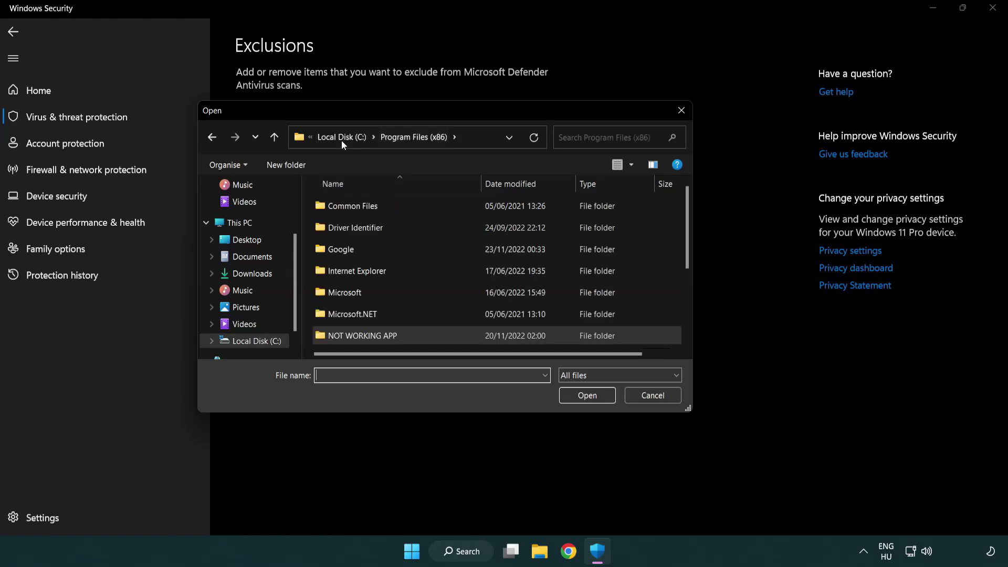
pyautogui.click(346, 138)
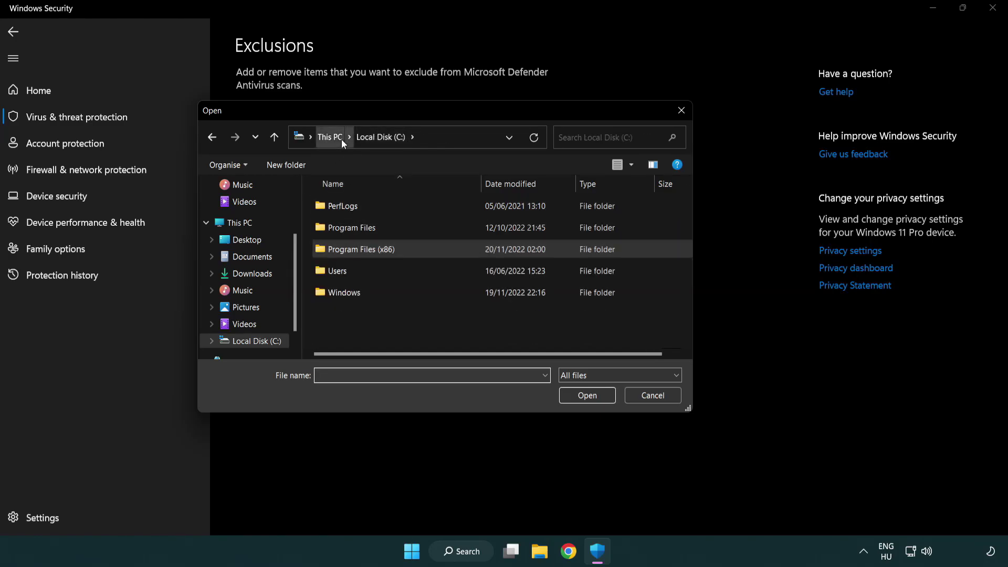
pyautogui.click(341, 140)
pyautogui.doubleClick(367, 346)
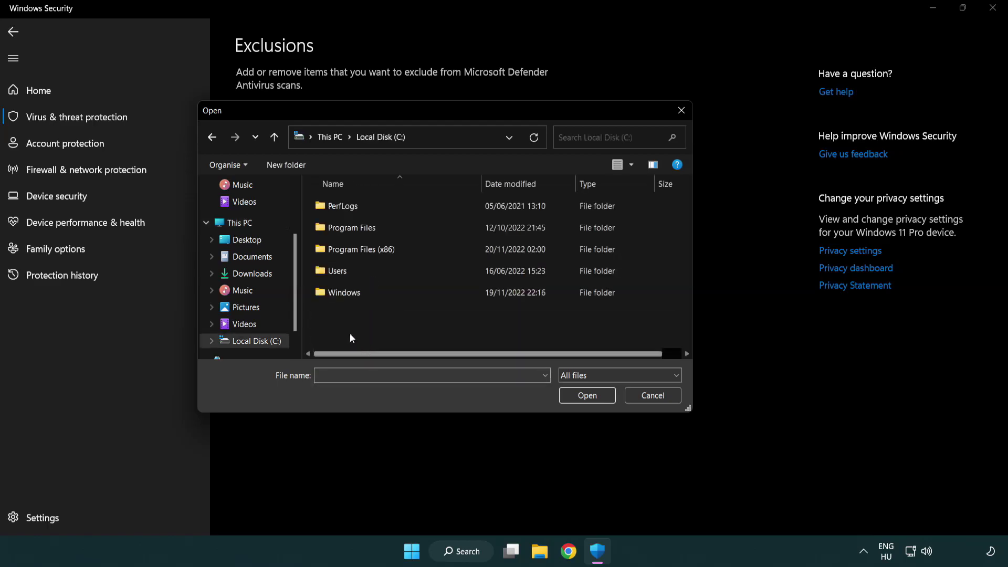
pyautogui.doubleClick(368, 248)
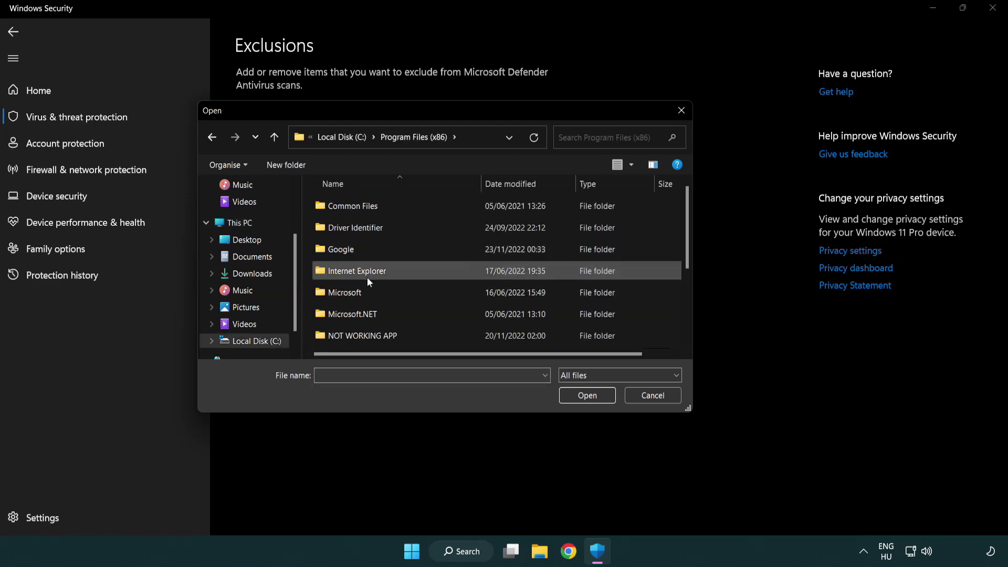
pyautogui.doubleClick(375, 336)
pyautogui.click(356, 205)
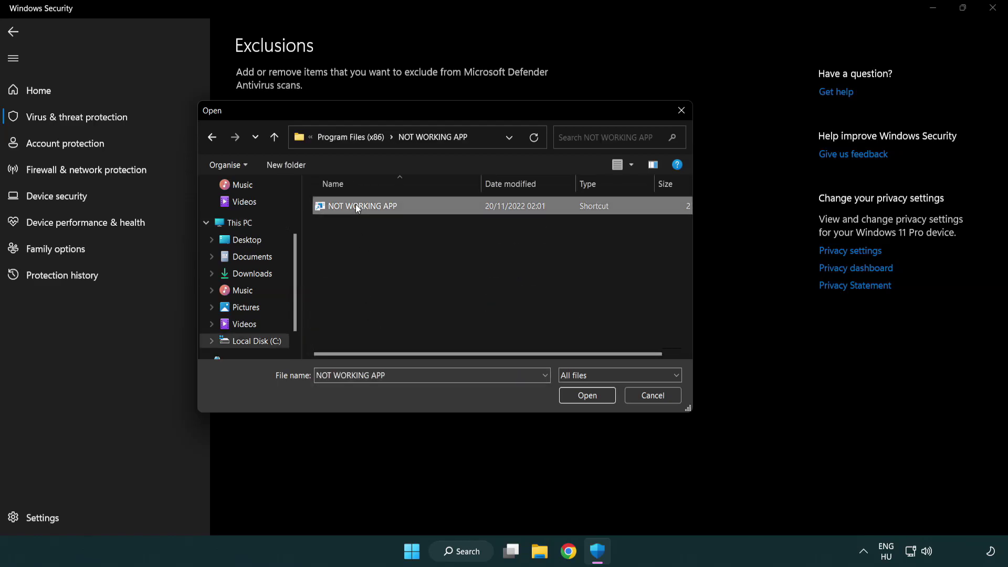
pyautogui.click(584, 398)
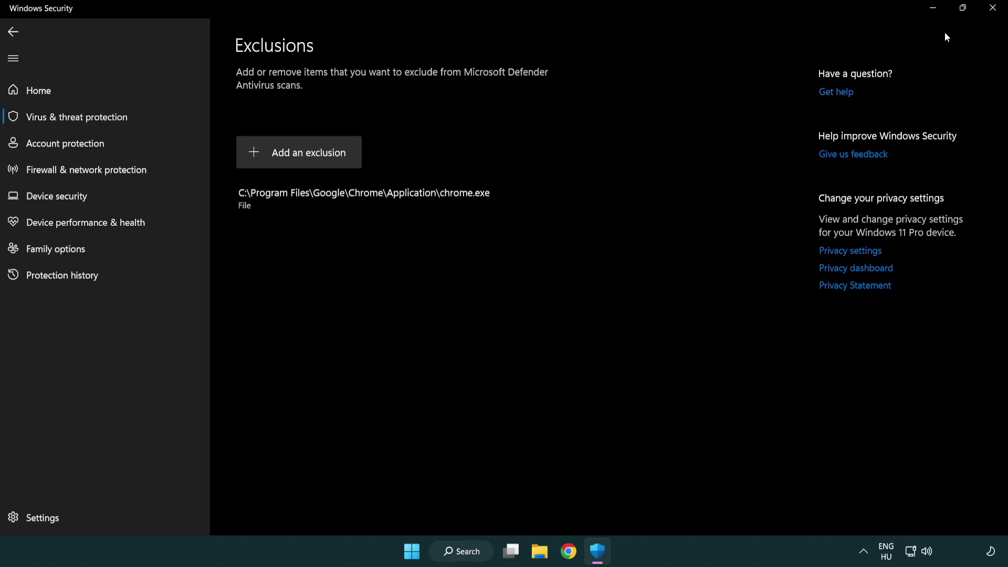
# Close Windows Security and show the Start menu's power options ready to Restart.
pyautogui.click(994, 16)
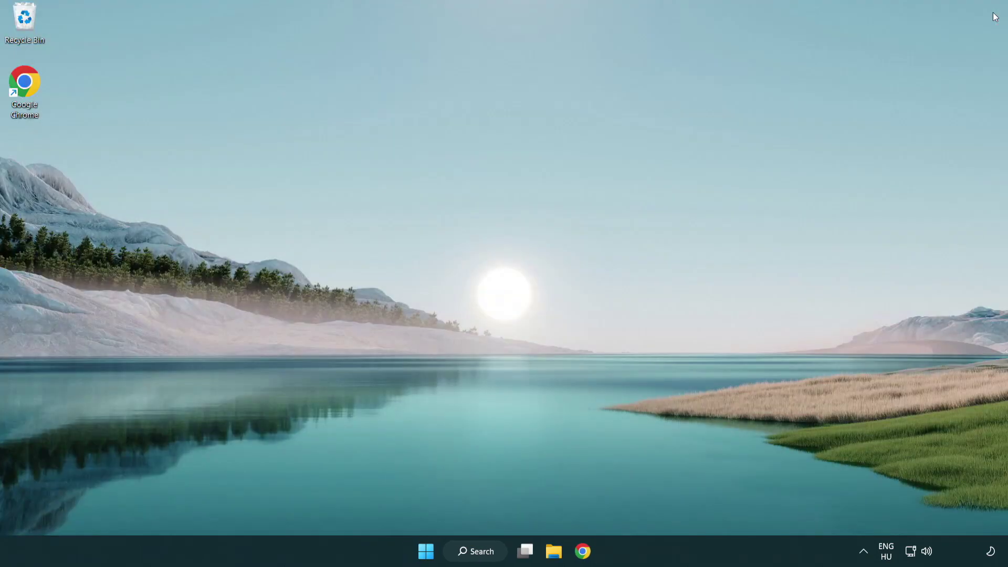
pyautogui.click(413, 551)
pyautogui.click(670, 503)
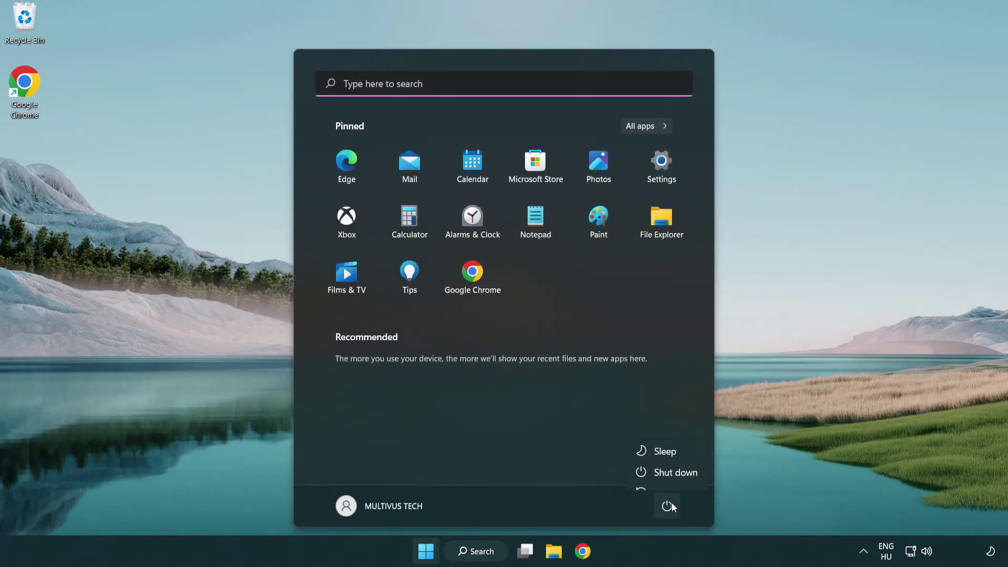